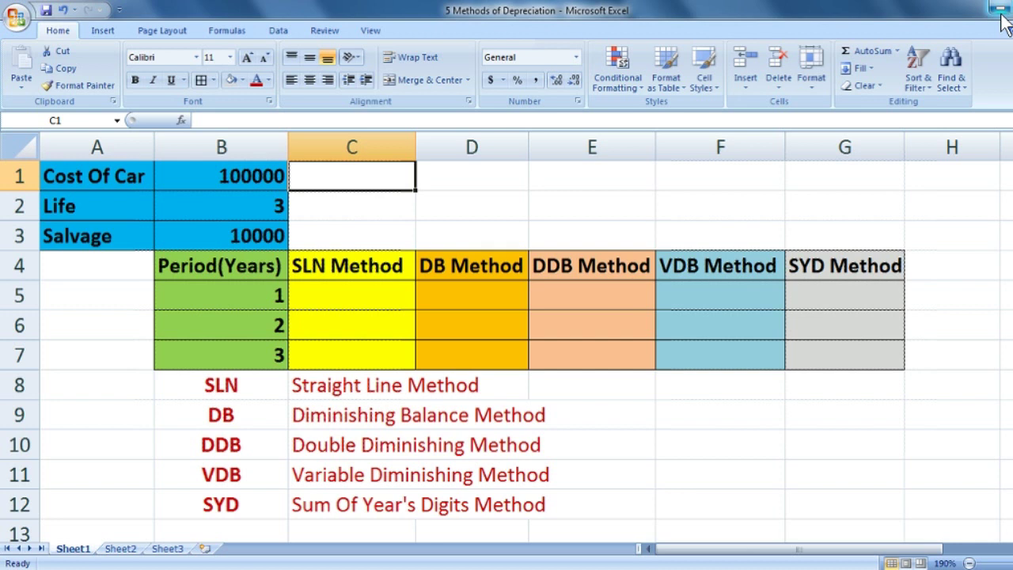
- Point out the DDB and VDB abbreviations and the Variable Diminishing Method description
click(203, 474)
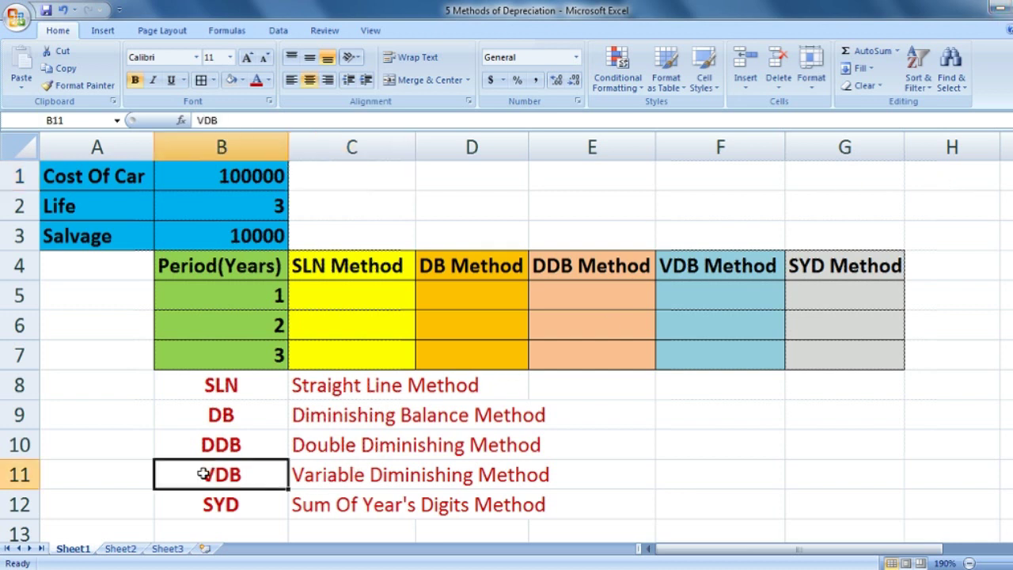
click(203, 449)
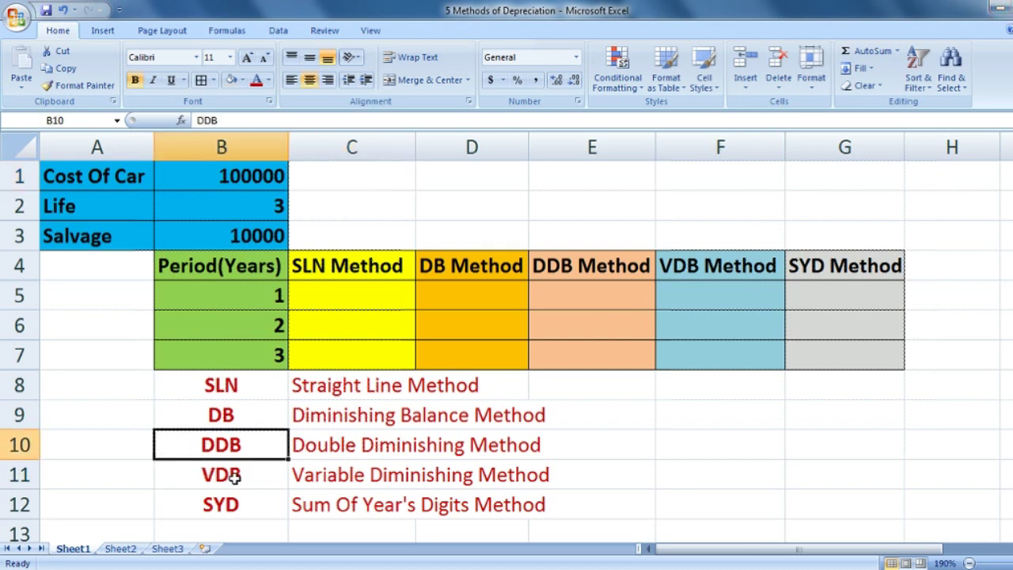
click(234, 475)
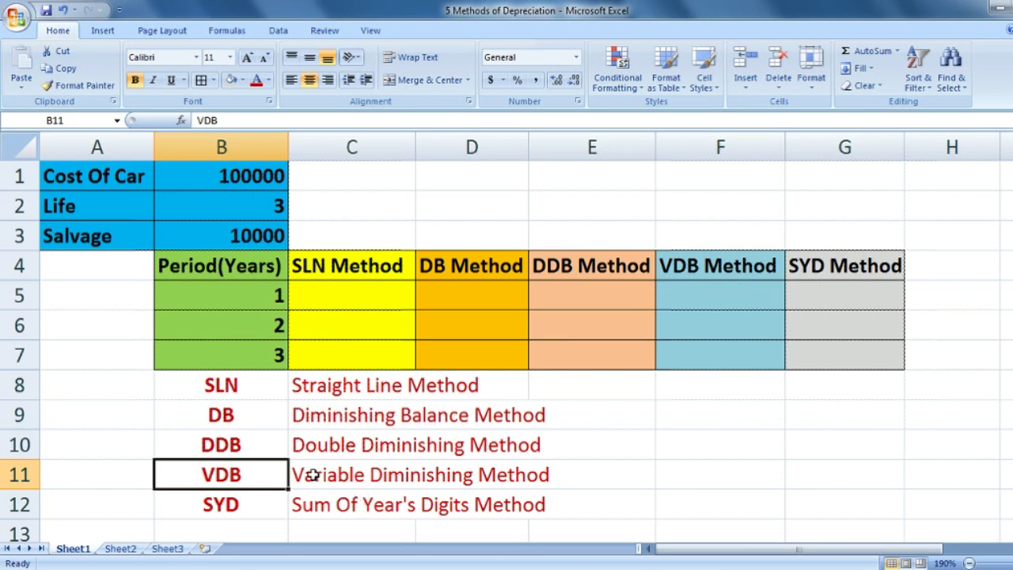
click(314, 474)
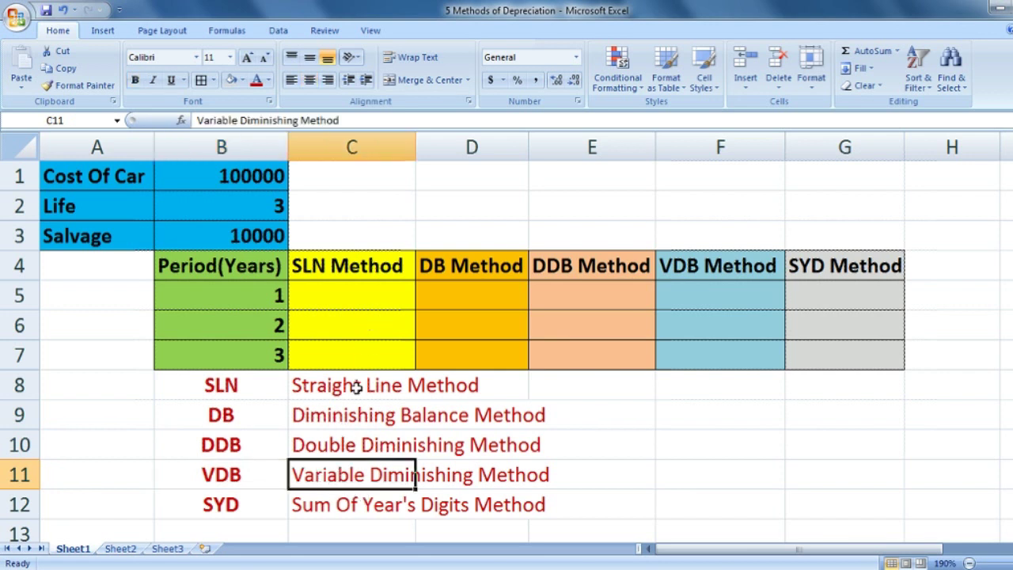
- Enter =SLN(B1,B3,B2) in C5 through the function argument form
click(336, 292)
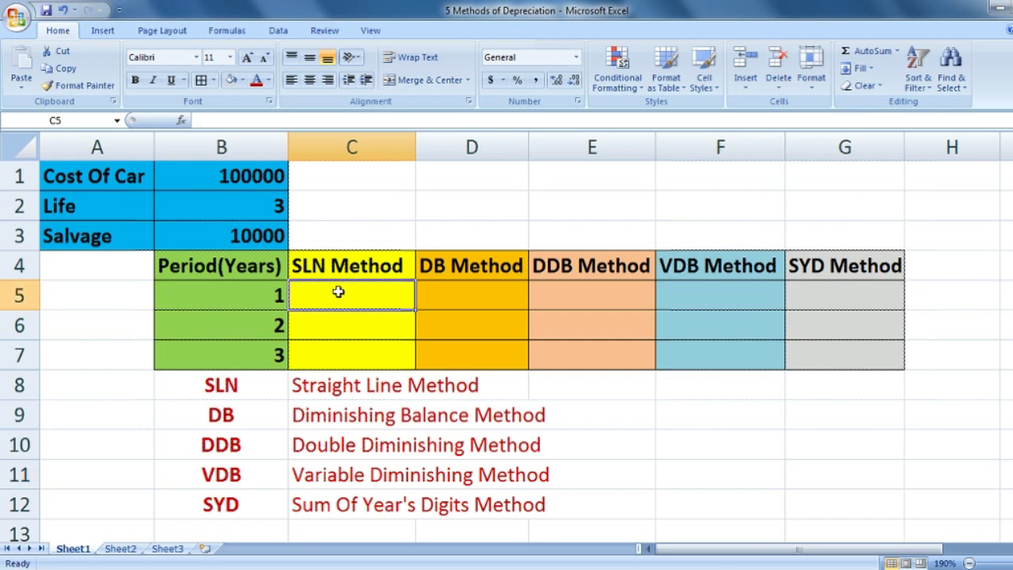
text(=SLN)
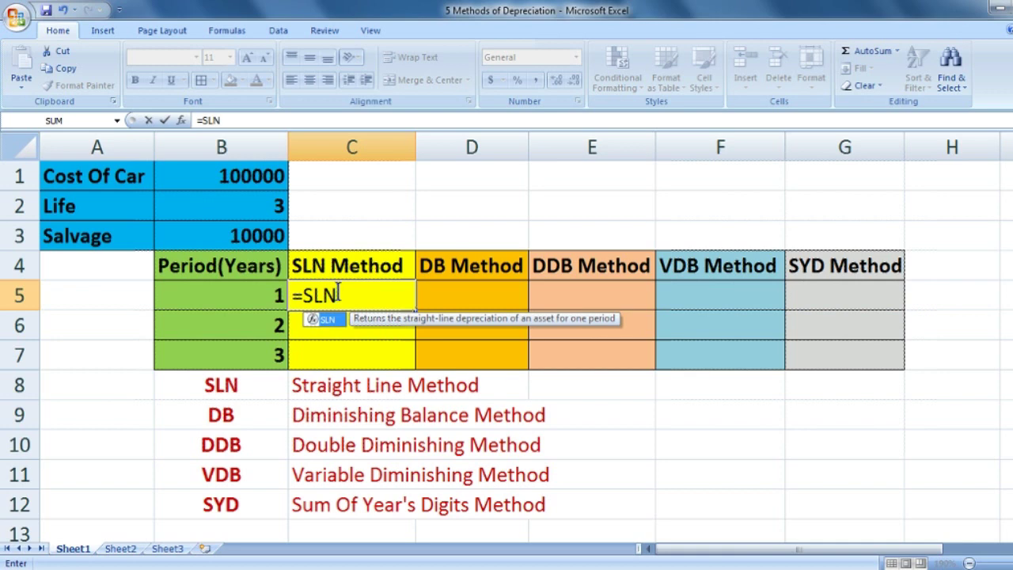
text(()
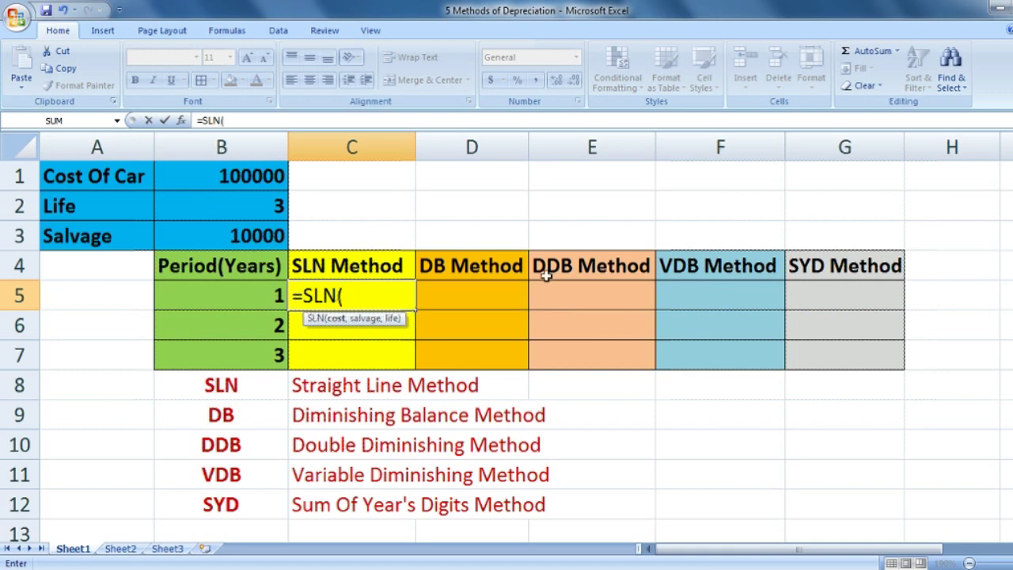
click(181, 120)
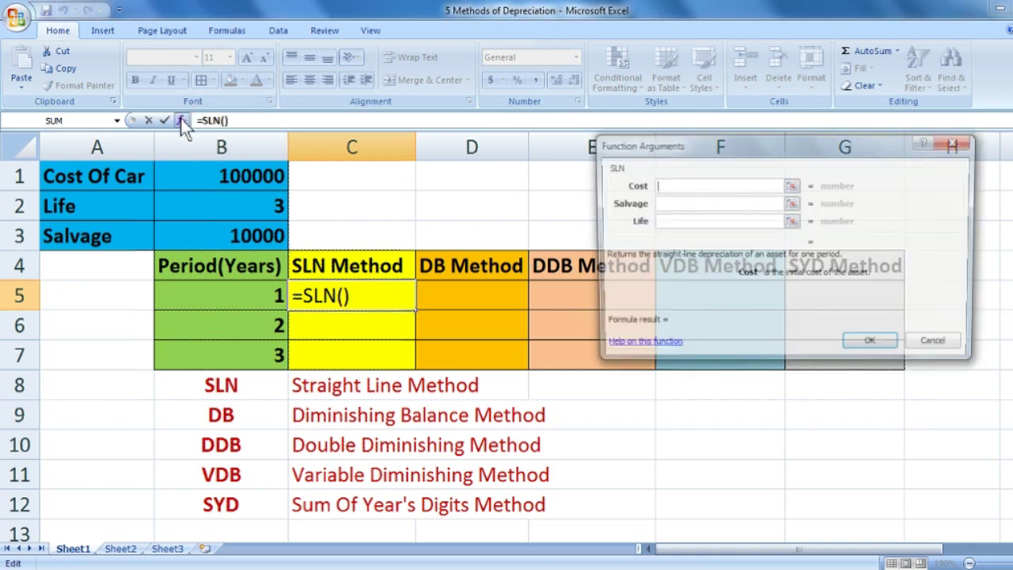
drag(736, 150, 596, 155)
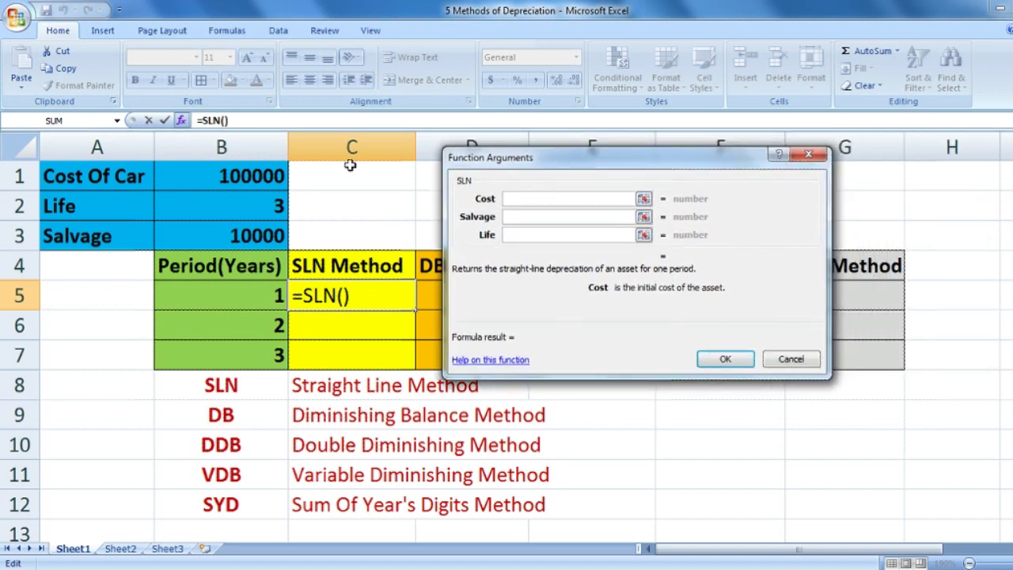
click(252, 175)
key(Tab)
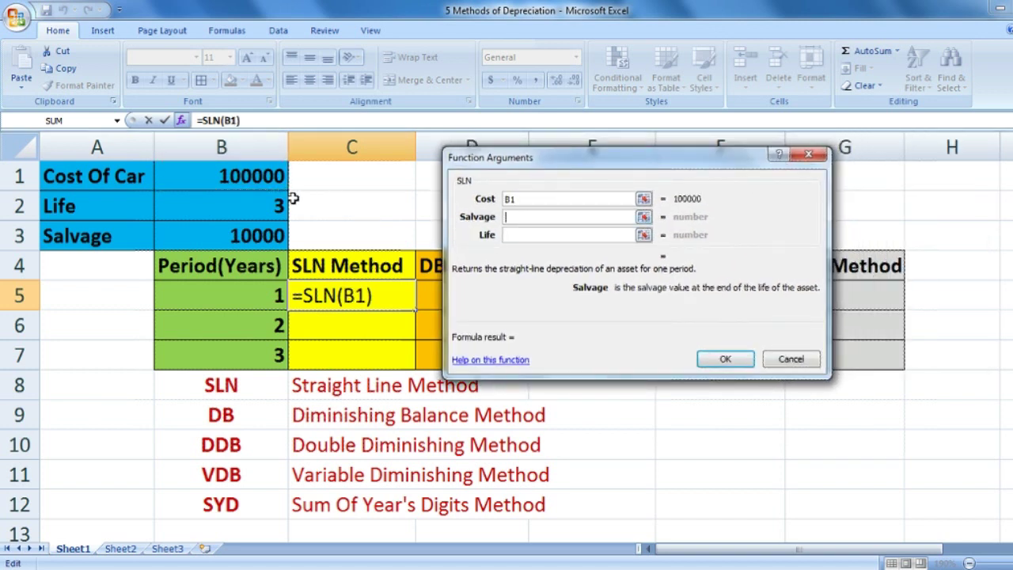
click(211, 235)
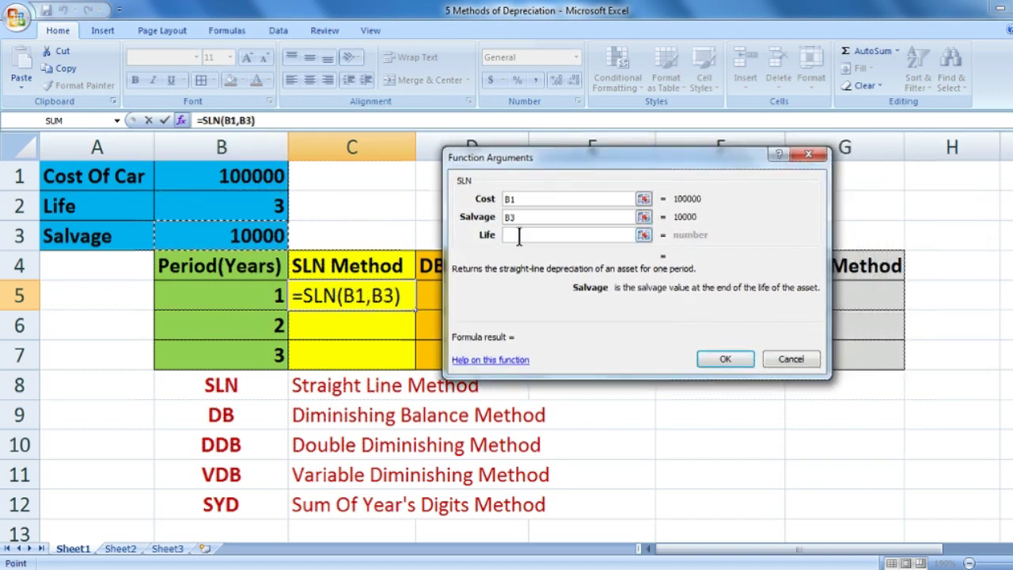
click(516, 237)
click(211, 206)
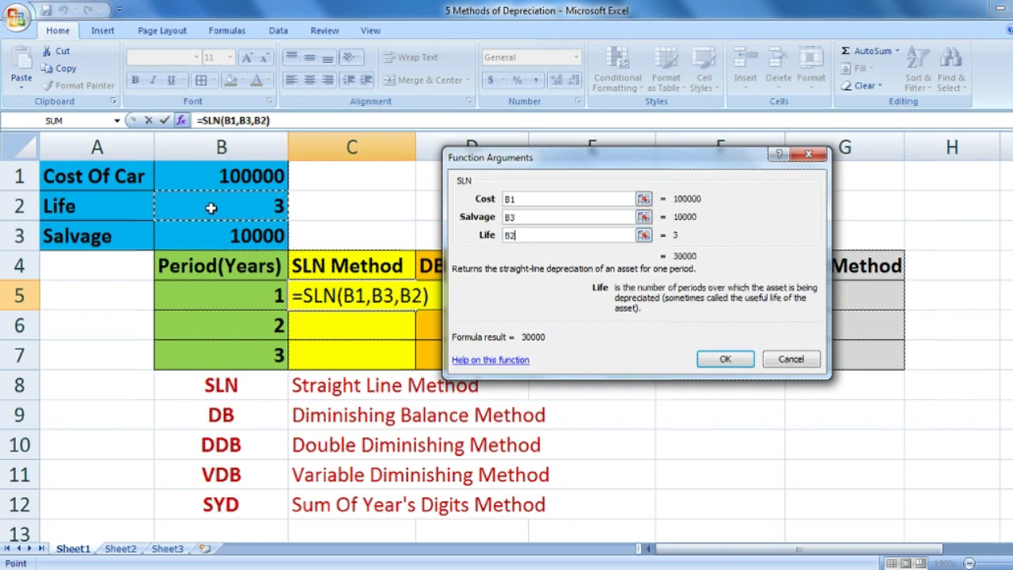
click(725, 360)
- Make the C5 formula absolute: =SLN($B$1,$B$3,$B$2)
click(268, 121)
click(401, 297)
key(Right)
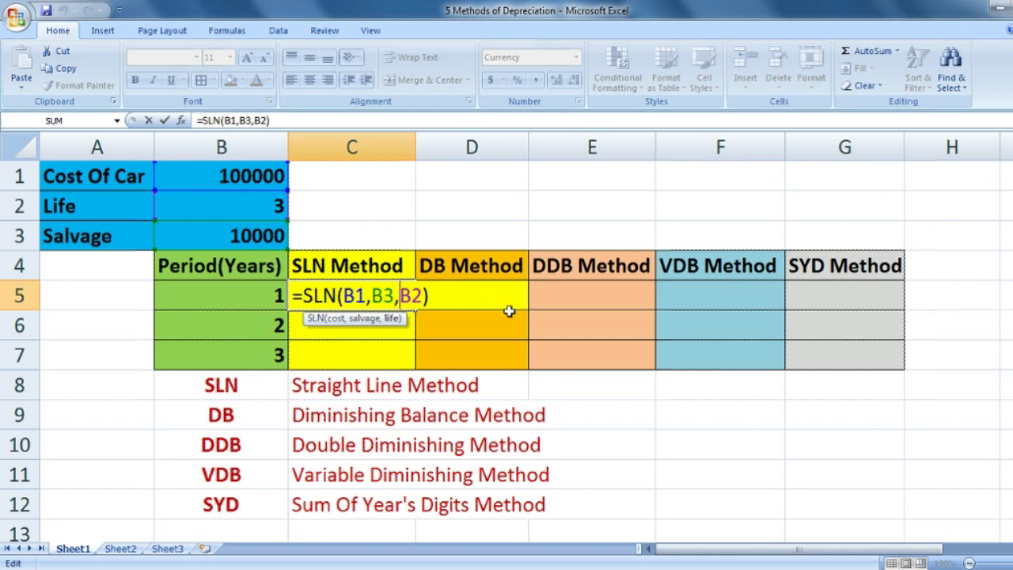
text($)
key(Right)
text($)
key(Left)
key(Left)
key(Left)
key(Left)
key(Left)
text($)
key(Left)
key(Left)
text($)
key(Left)
key(Left)
key(Left)
text($)
key(Left)
key(Left)
text($)
key(Return)
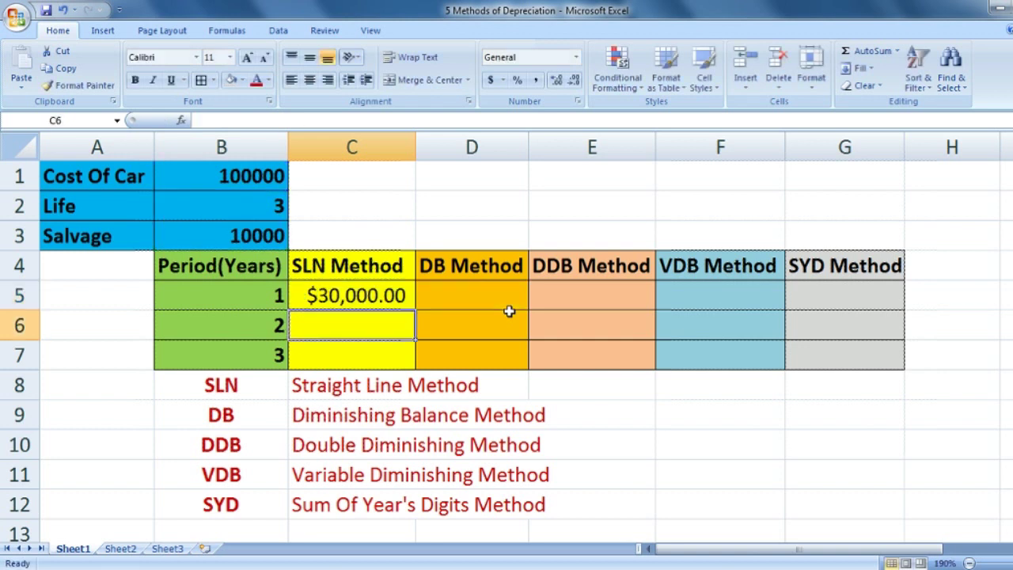
- Fill the SLN formula down to C7, giving $30,000.00 for each period
click(406, 293)
drag(415, 310, 429, 365)
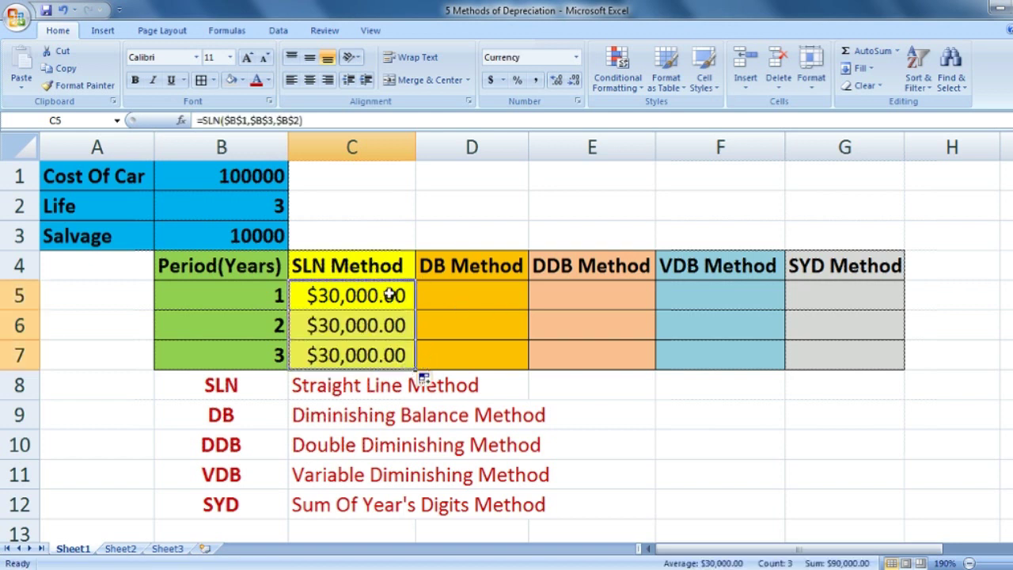
click(456, 288)
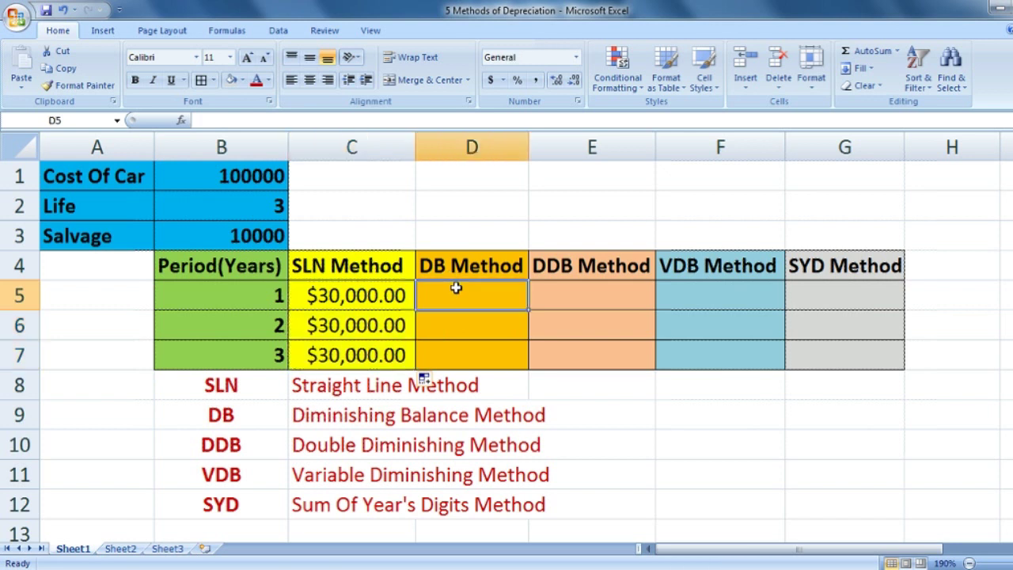
- Enter =DB(B1,B3,B2,B5) in D5
text(=DB)
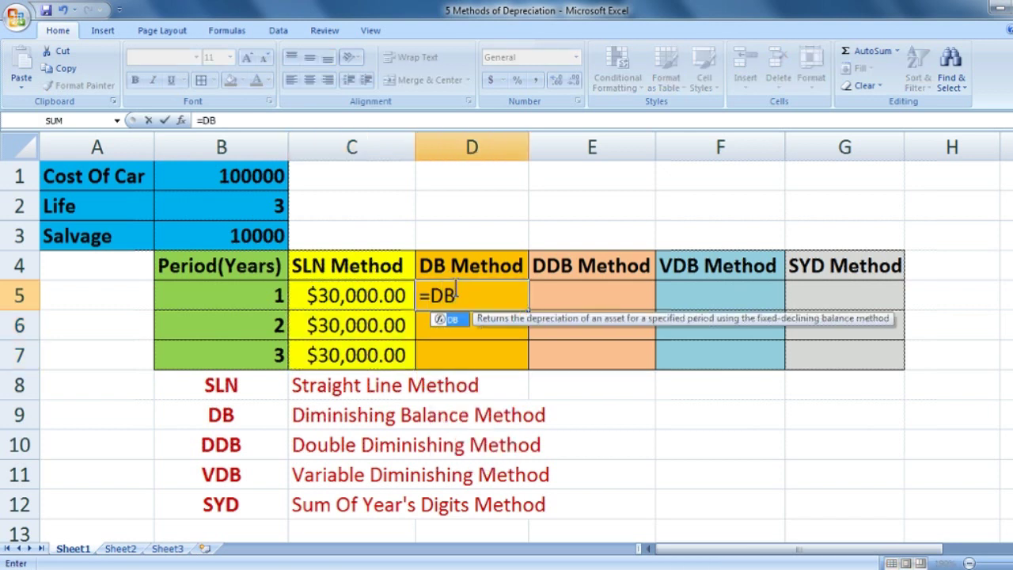
text(()
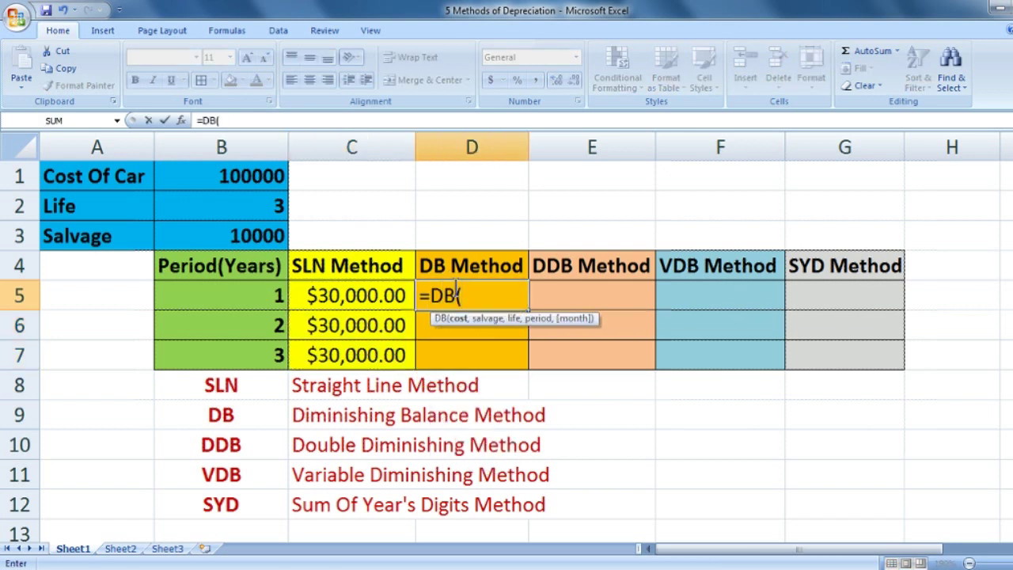
click(245, 188)
text(,)
click(268, 236)
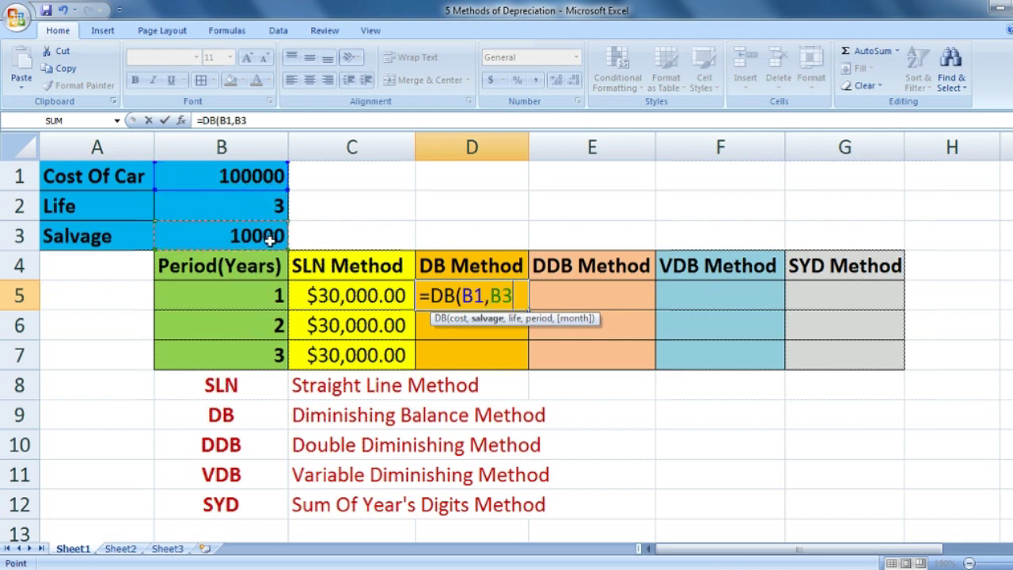
text(,)
click(265, 201)
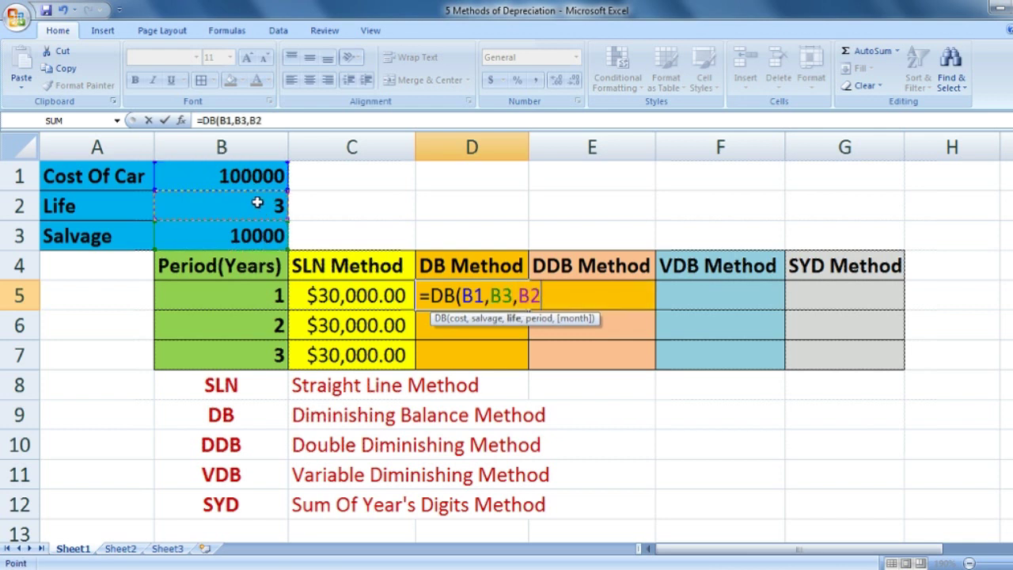
text(,)
click(263, 293)
text())
key(Left)
key(Right)
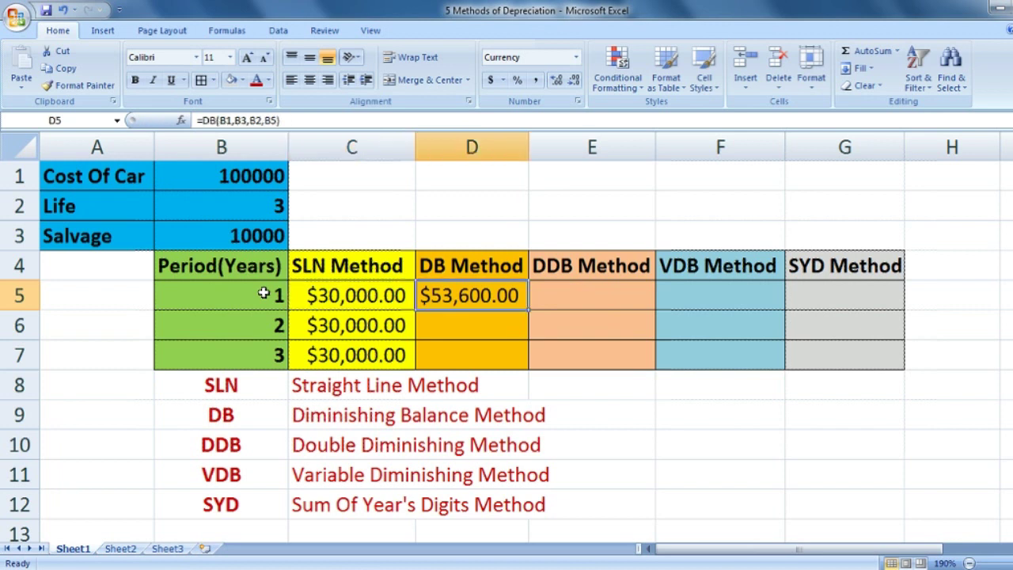
- Lock the DB references as =DB($B$1,$B$3,$B$2,$B5)
key(F2)
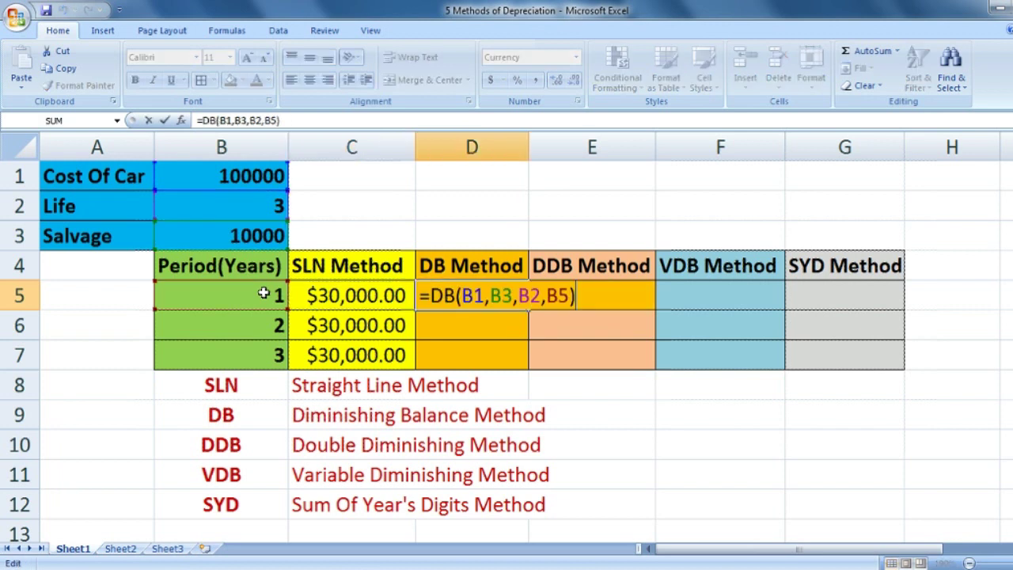
key(Left)
key(Left)
key(Left)
key(Right)
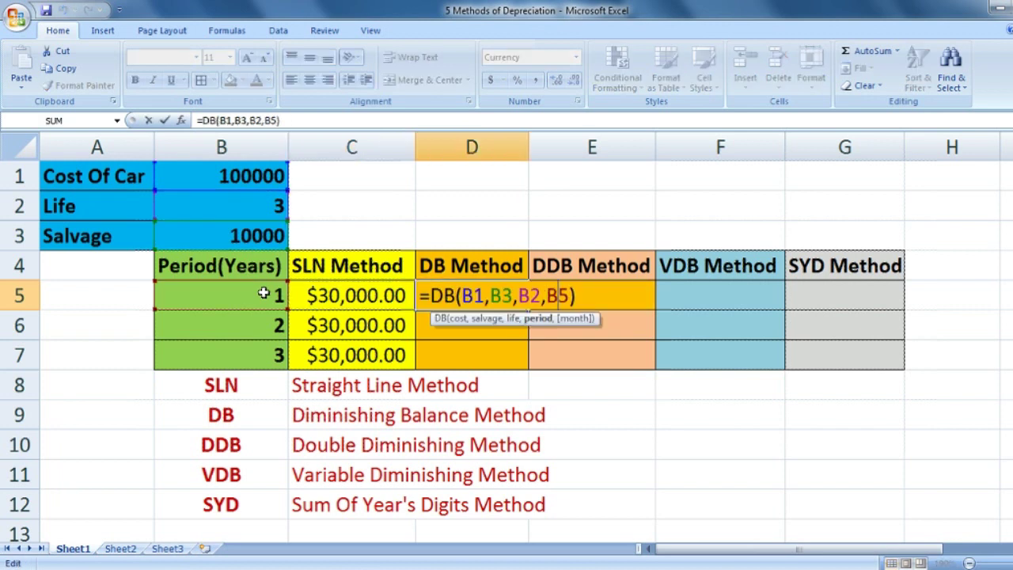
key(Left)
key(Right)
key(Left)
text($)
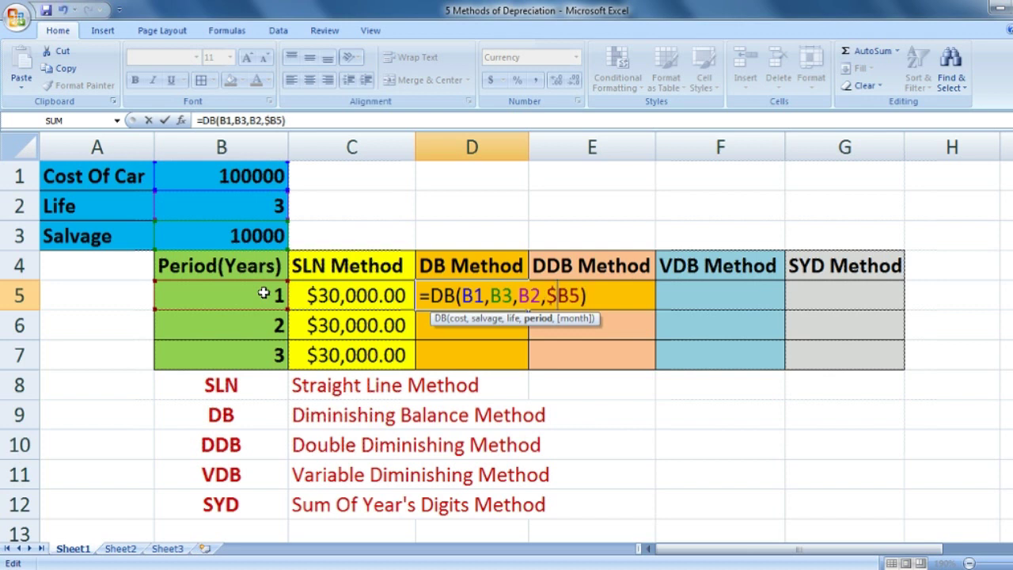
key(Left)
key(Left)
key(Left)
text($)
key(Left)
key(Left)
text($)
key(Left)
key(Left)
text($)
key(Left)
key(Left)
text($)
key(Left)
key(Left)
key(Left)
text($)
key(Left)
key(Left)
text($)
key(Return)
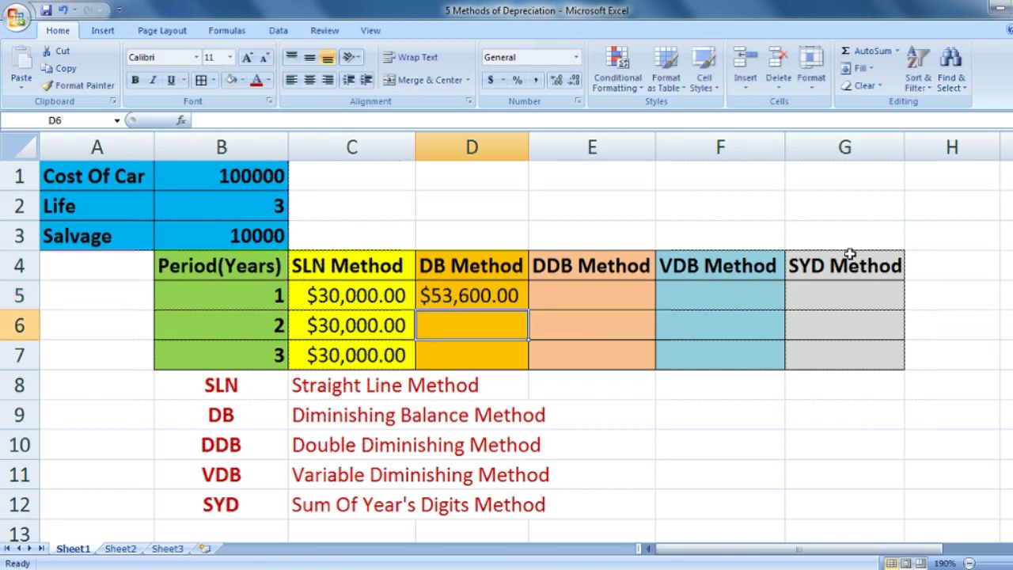
- Fill the DB formula down to D7, showing $53,600.00, $24,870.40 and $11,539.87
click(506, 295)
drag(528, 309, 530, 364)
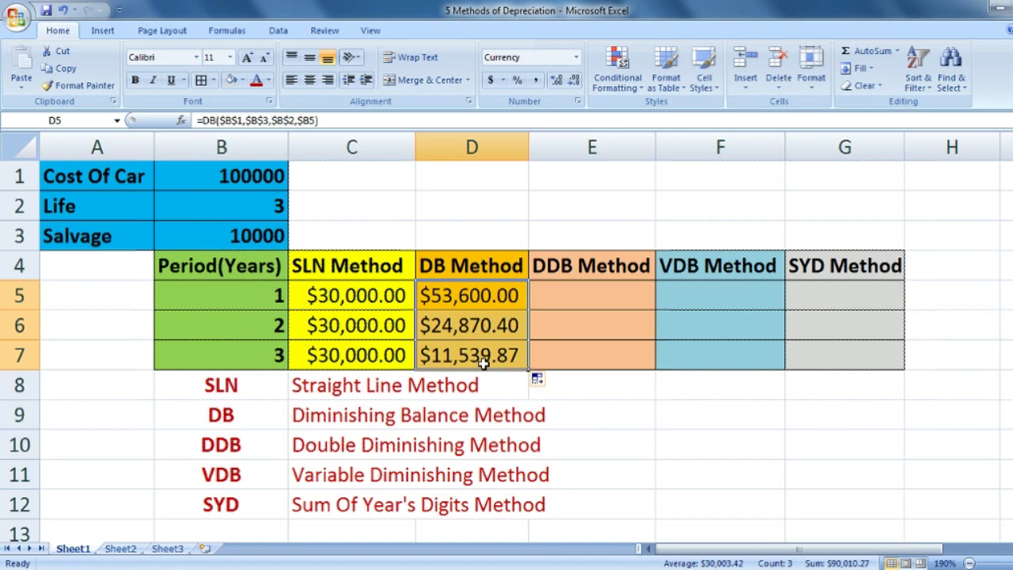
click(591, 295)
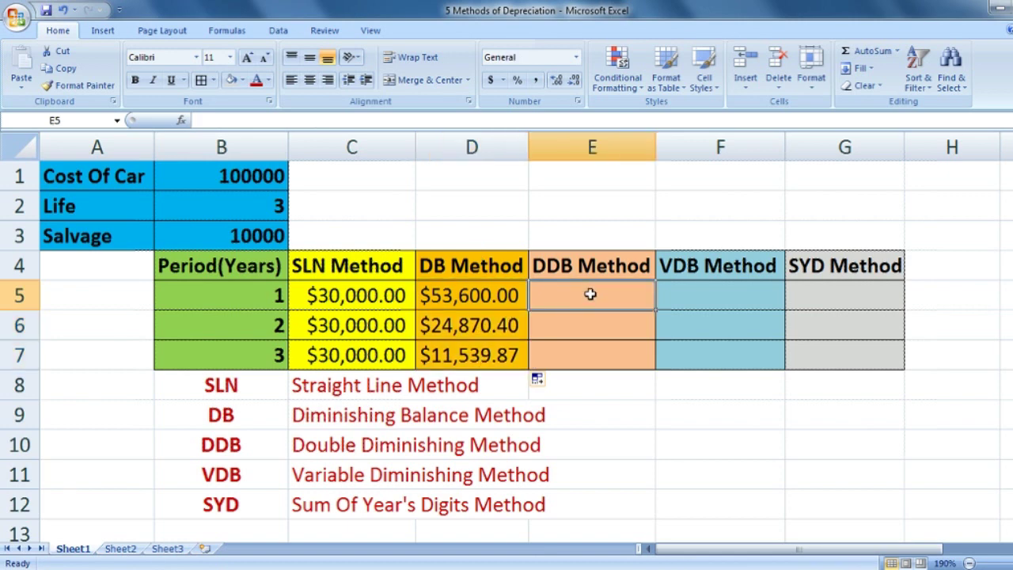
- Enter DDB arguments B1, B3, B2, B5 in E5, correcting a mistaken life reference
text(=DD)
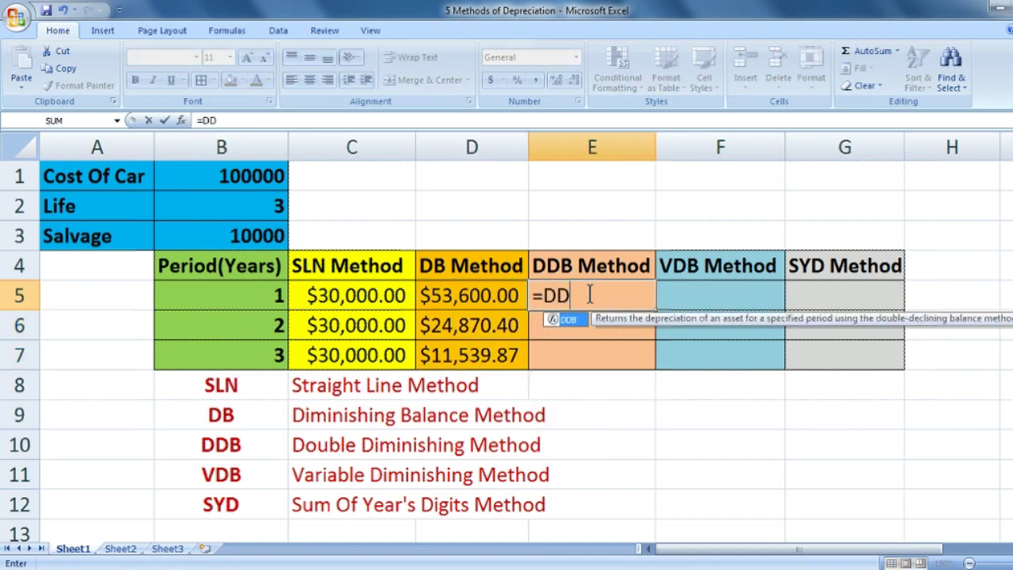
text(B()
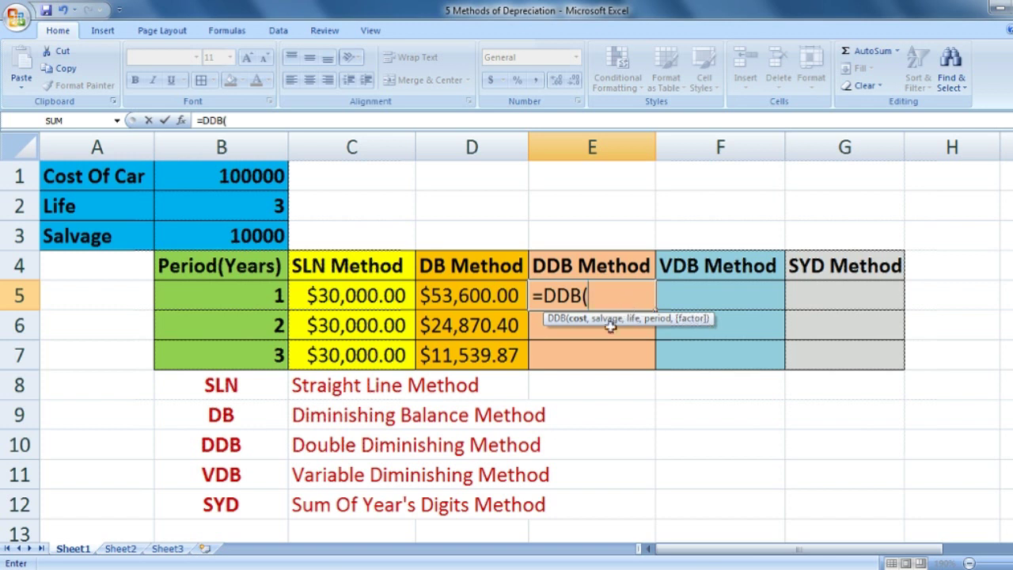
click(223, 186)
text(,)
click(234, 206)
text(,)
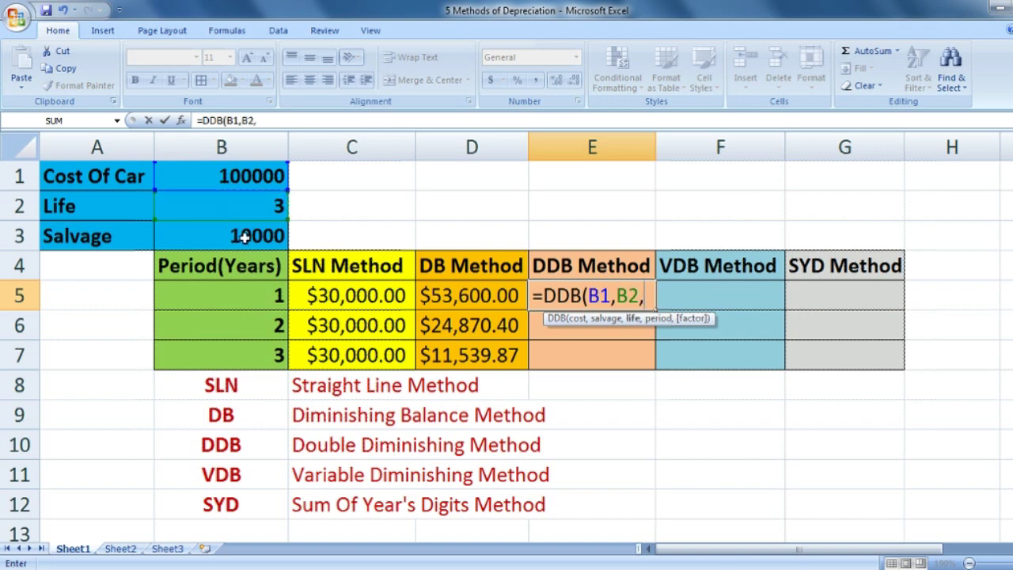
key(BackSpace)
key(BackSpace)
key(BackSpace)
click(249, 235)
text(,)
click(251, 214)
text(,)
click(253, 294)
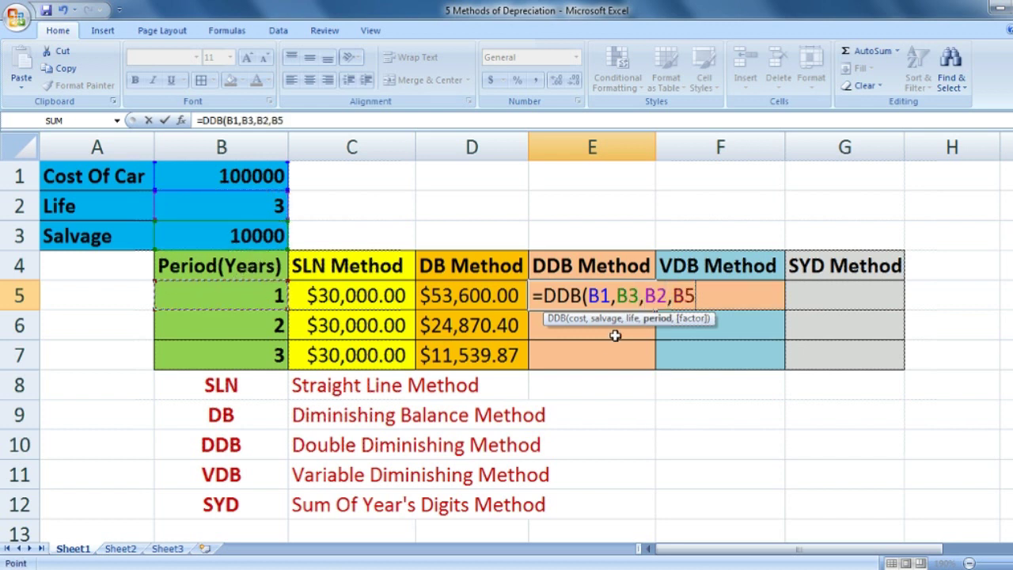
- Lock the references and close the formula as =DDB($B$1,$B$3,$B$2,$B5)
click(682, 295)
text($)
key(Left)
key(Left)
key(Left)
text($)
key(Left)
key(Left)
text($)
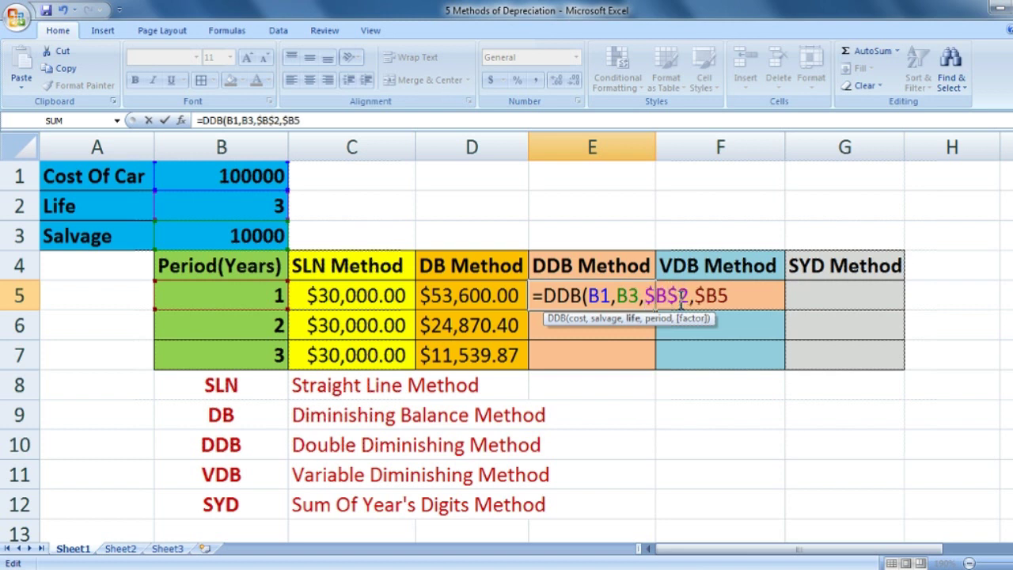
key(Left)
key(Left)
key(Left)
text($)
key(Left)
key(Left)
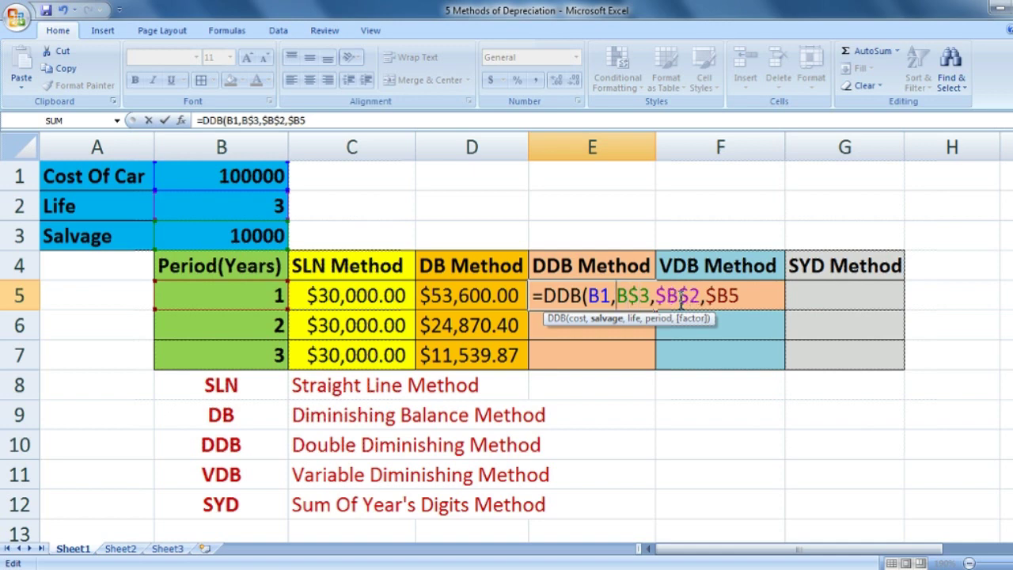
text($)
key(Left)
key(Left)
key(Left)
text($)
key(Left)
key(Left)
text($)
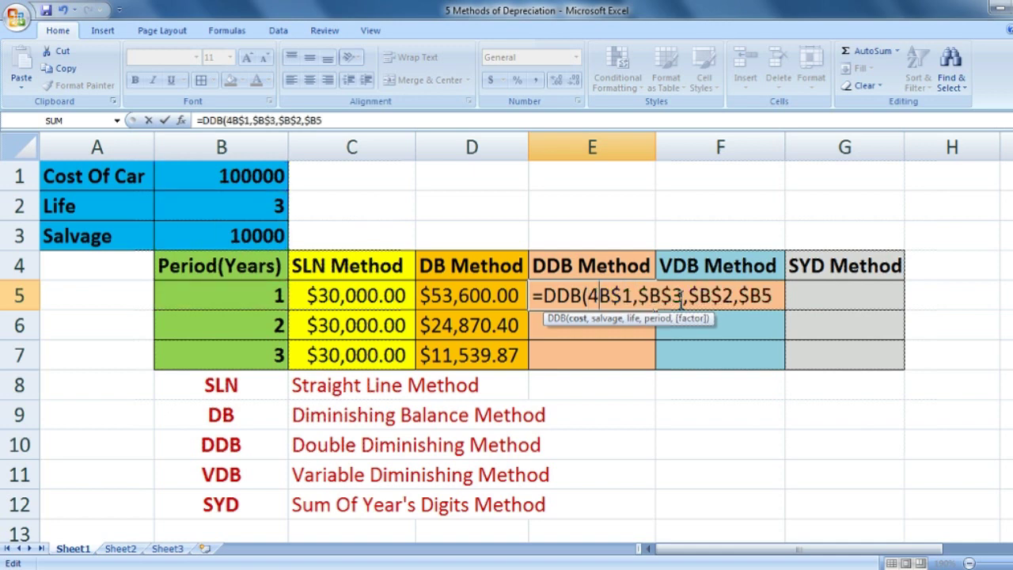
key(Right)
key(Right)
key(Right)
key(Right)
key(Right)
key(Right)
key(Right)
key(Right)
key(Right)
key(Right)
key(Right)
key(Right)
key(Right)
key(Right)
key(Right)
key(Right)
key(Right)
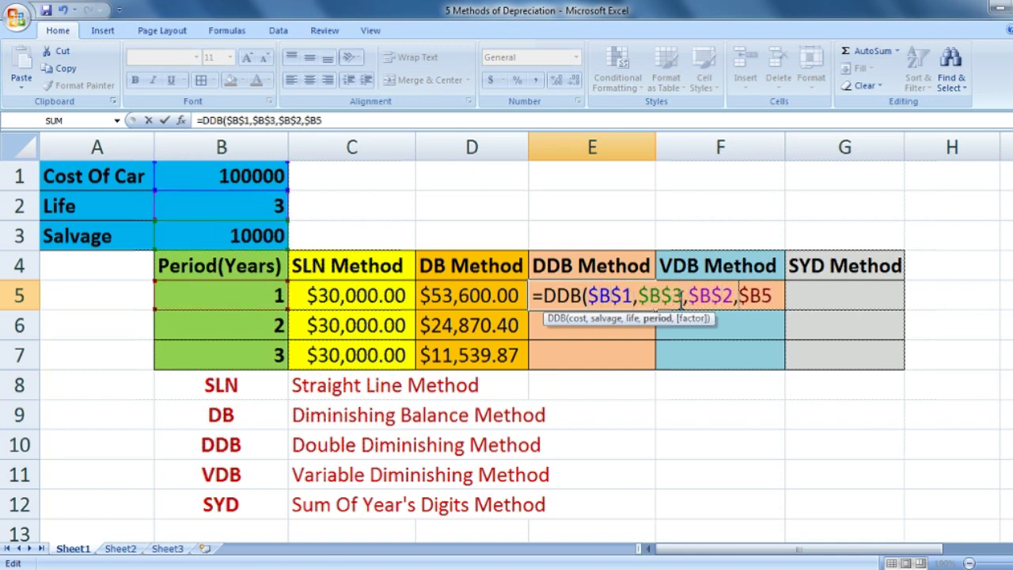
text())
key(Return)
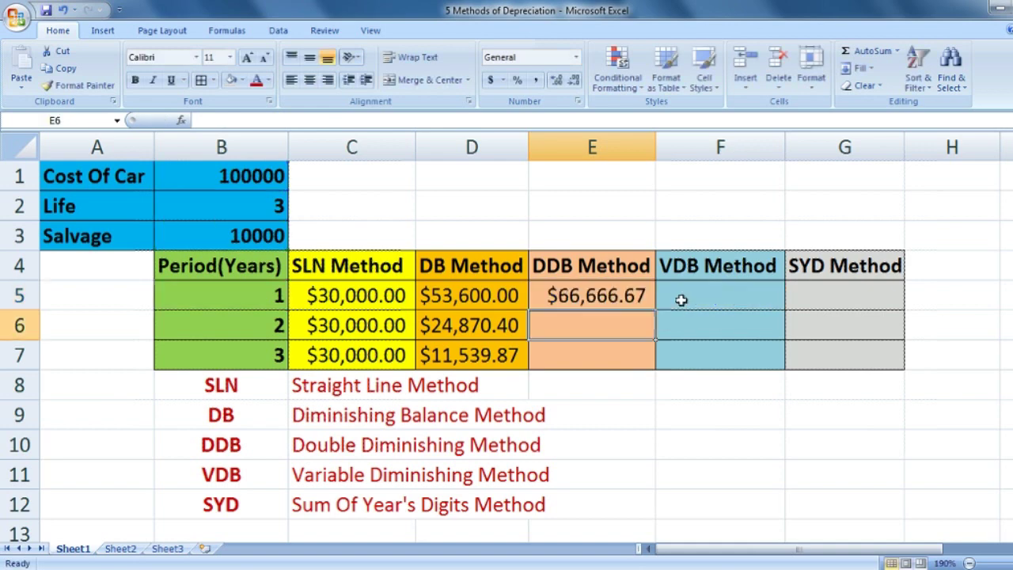
- Fill the DDB formula down to E7, giving $66,666.67, $22,222.22 and $1,111.11
click(546, 295)
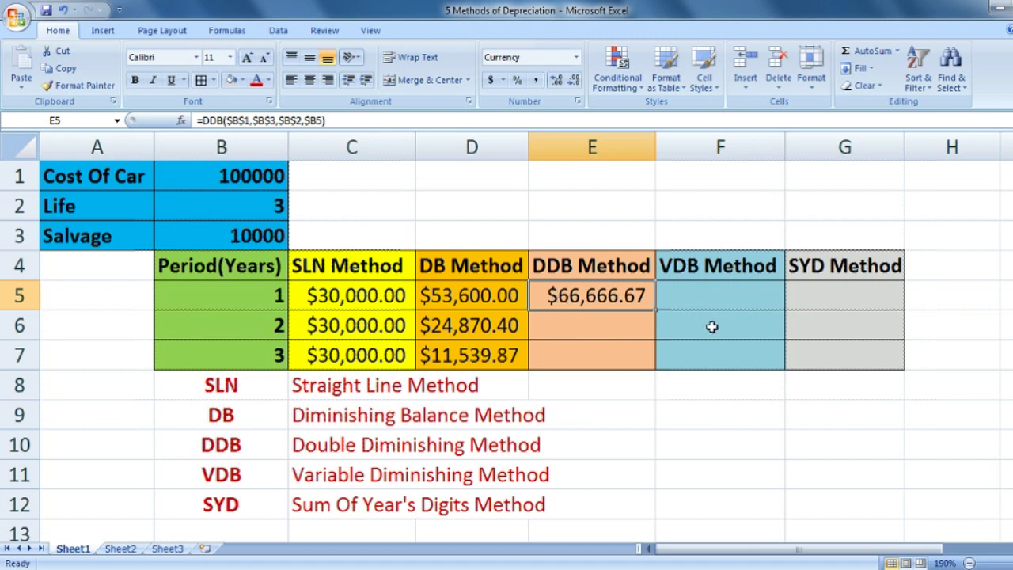
drag(656, 312, 669, 377)
click(673, 303)
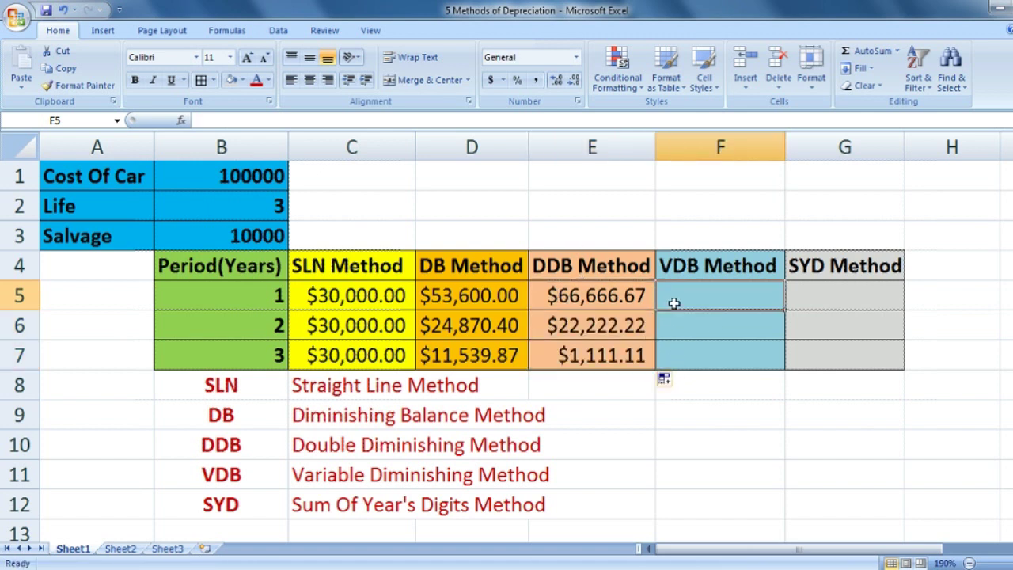
- Start =VDB( in F5 and bring up its Function Arguments dialog
text(=)
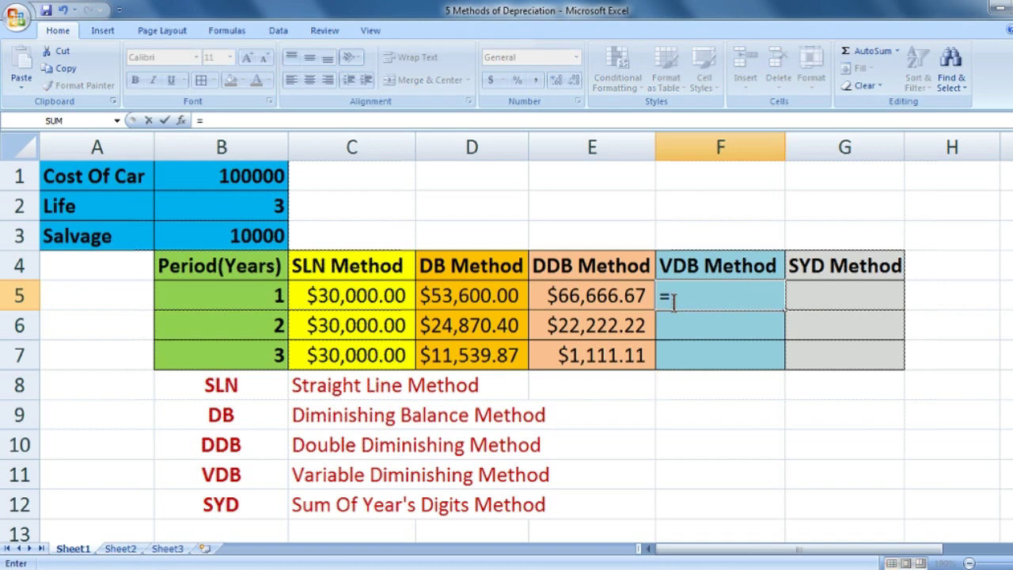
text(VDB)
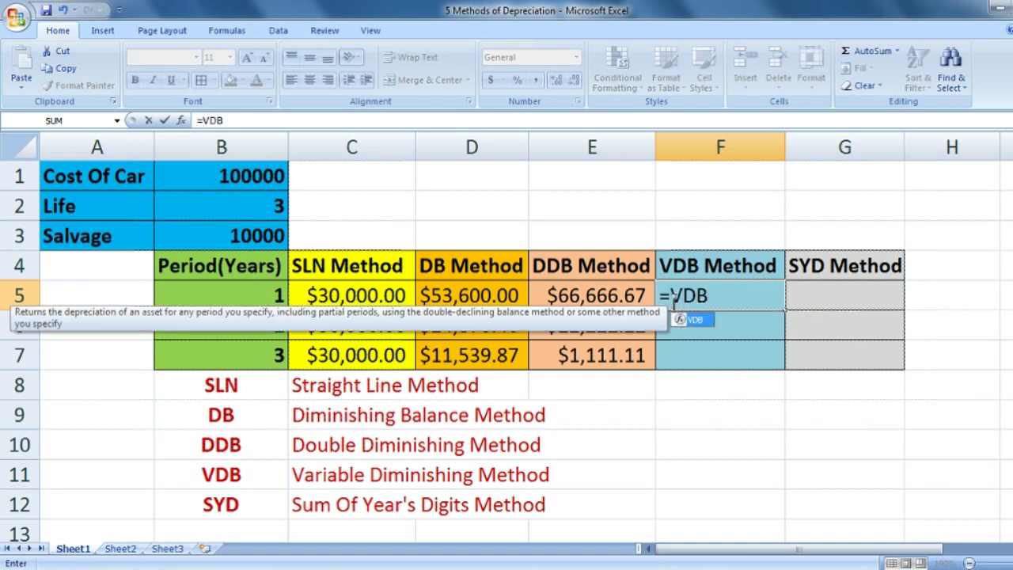
text(()
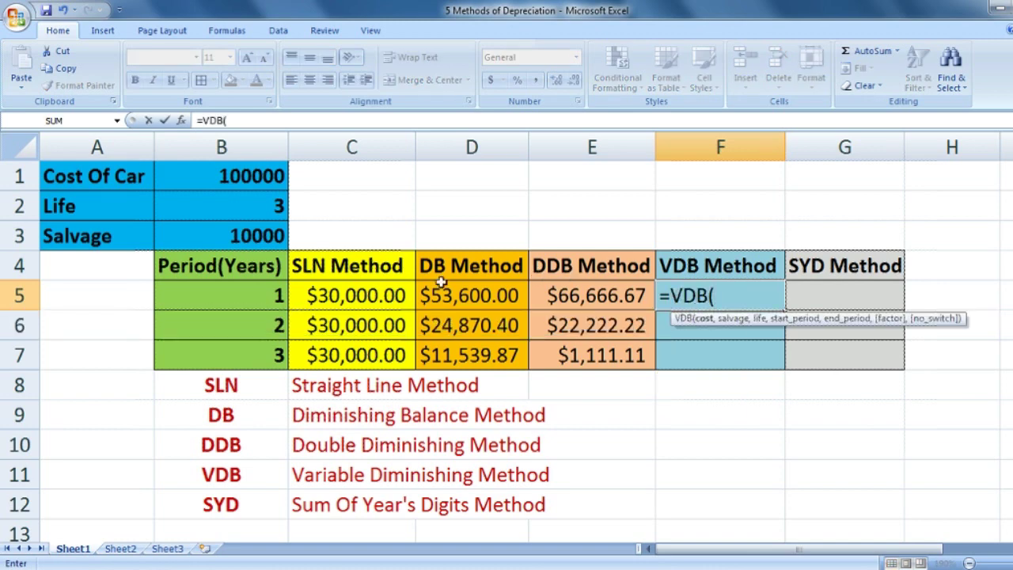
click(182, 120)
drag(512, 152, 585, 182)
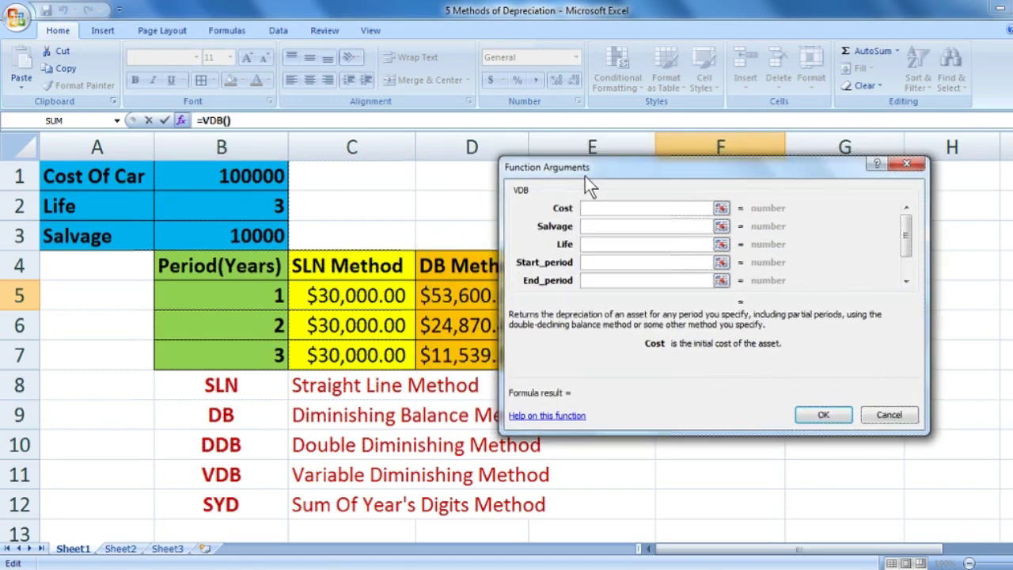
click(906, 280)
drag(906, 254, 905, 218)
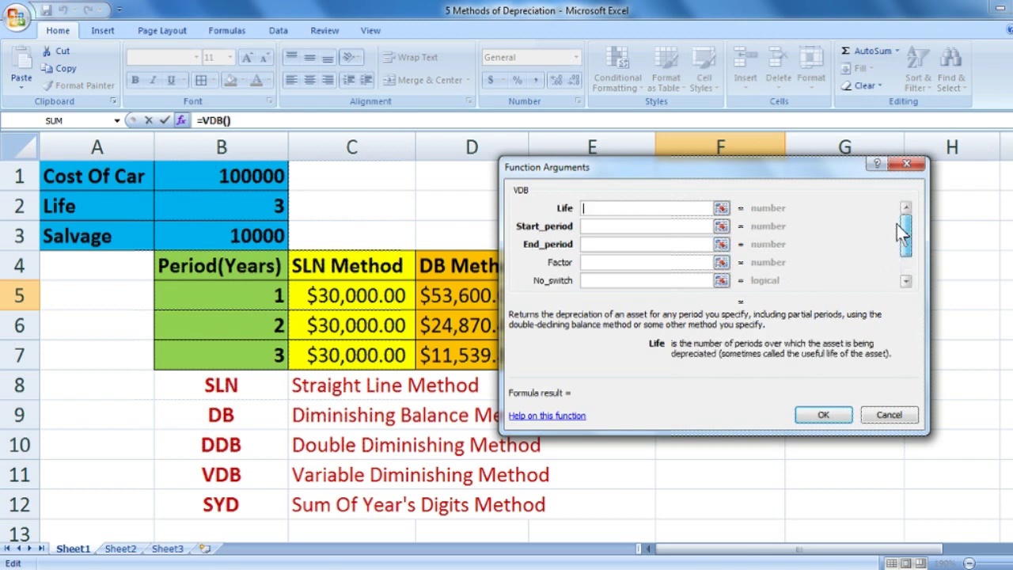
- Set the VDB Cost to B1, Salvage to B3 and Life to B2
click(266, 171)
click(583, 228)
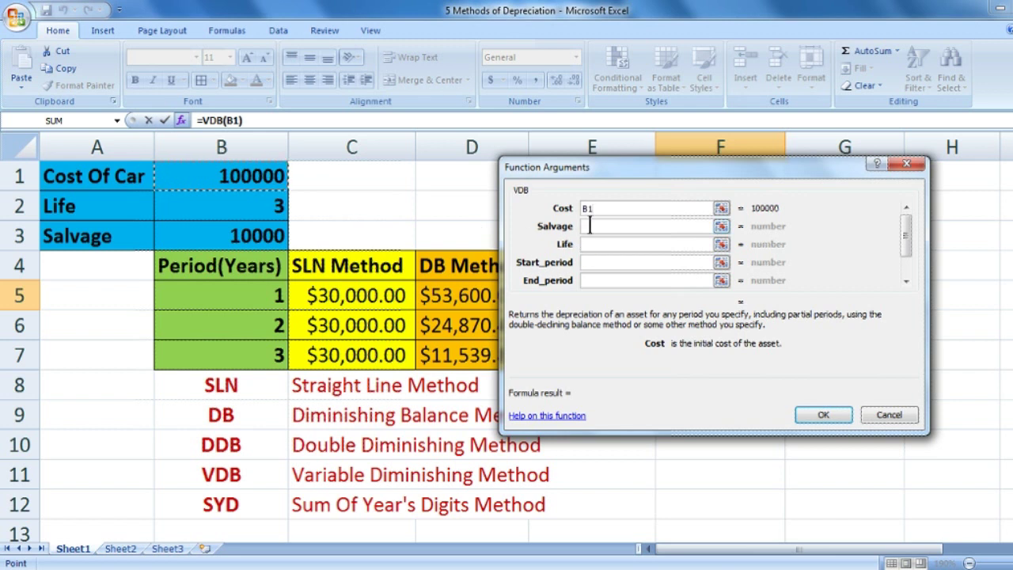
click(245, 235)
click(621, 245)
click(289, 211)
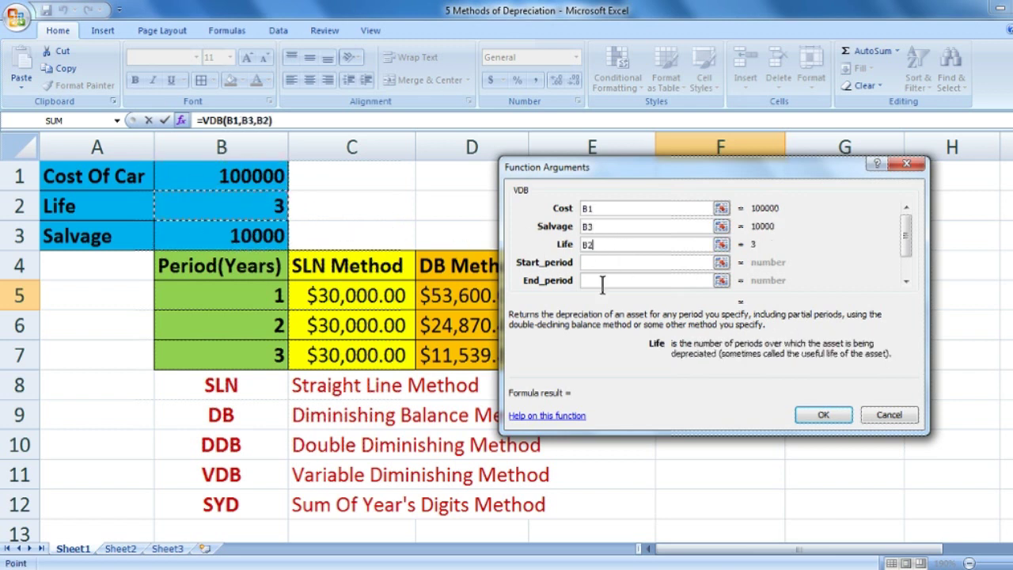
click(617, 264)
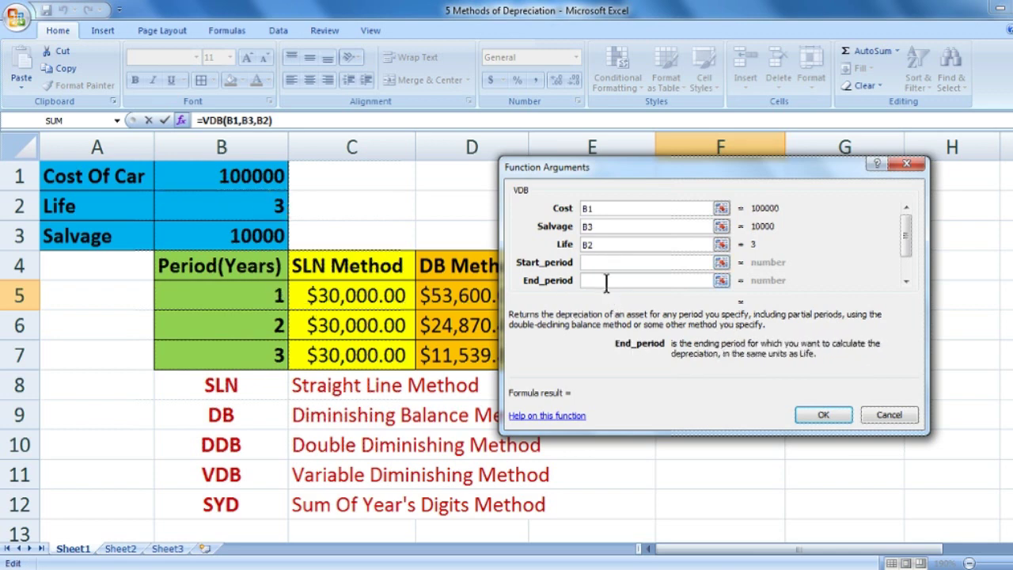
- Set End_period to B5 and Start_period to B5-1, then confirm, previewing 66666.67
click(265, 295)
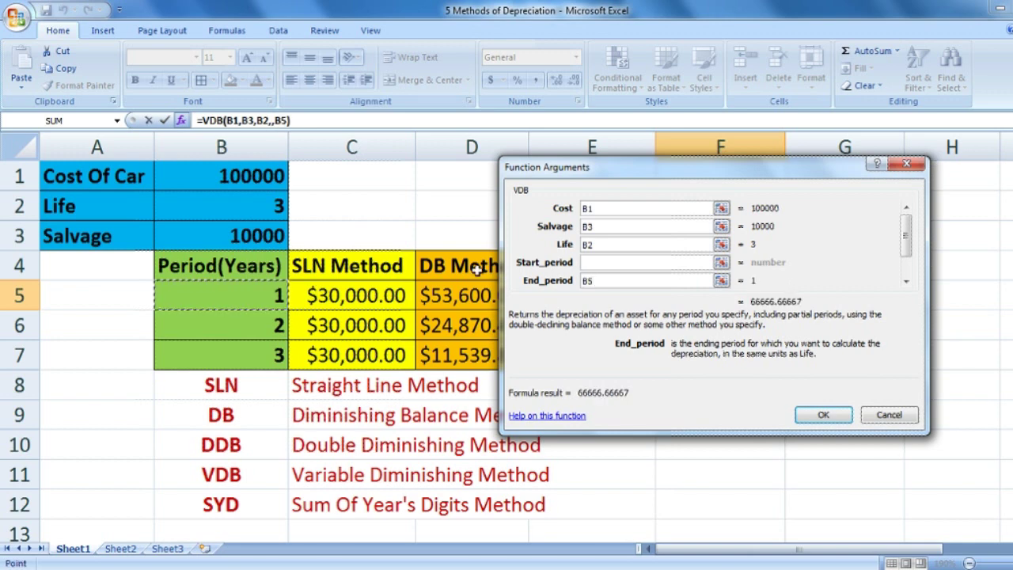
click(604, 265)
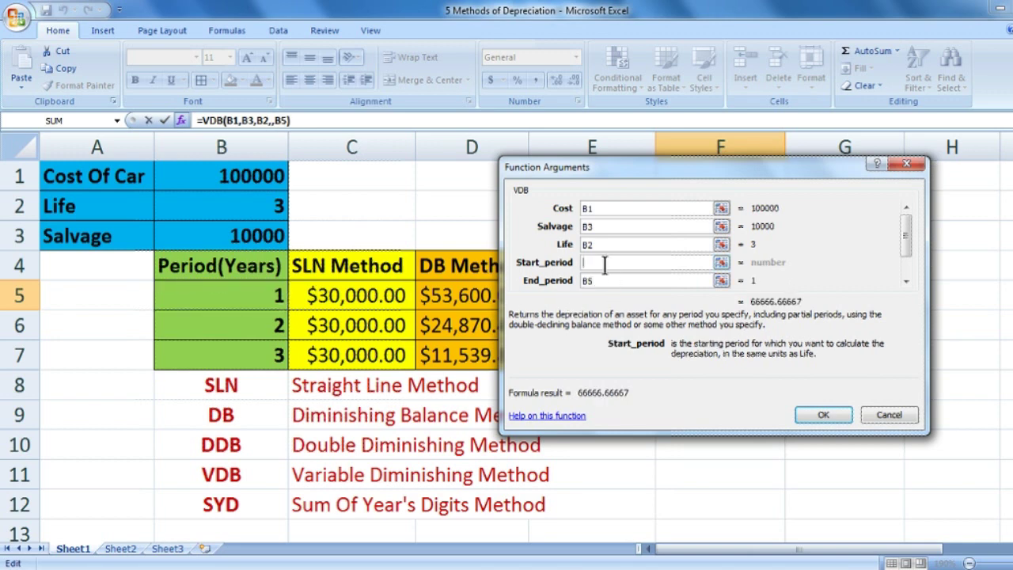
text(B5-1)
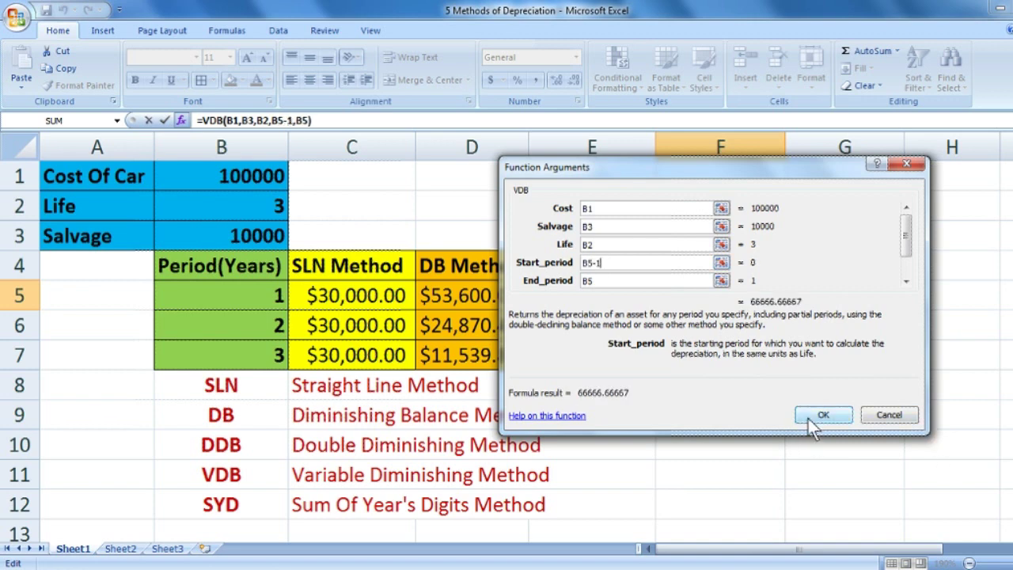
click(821, 415)
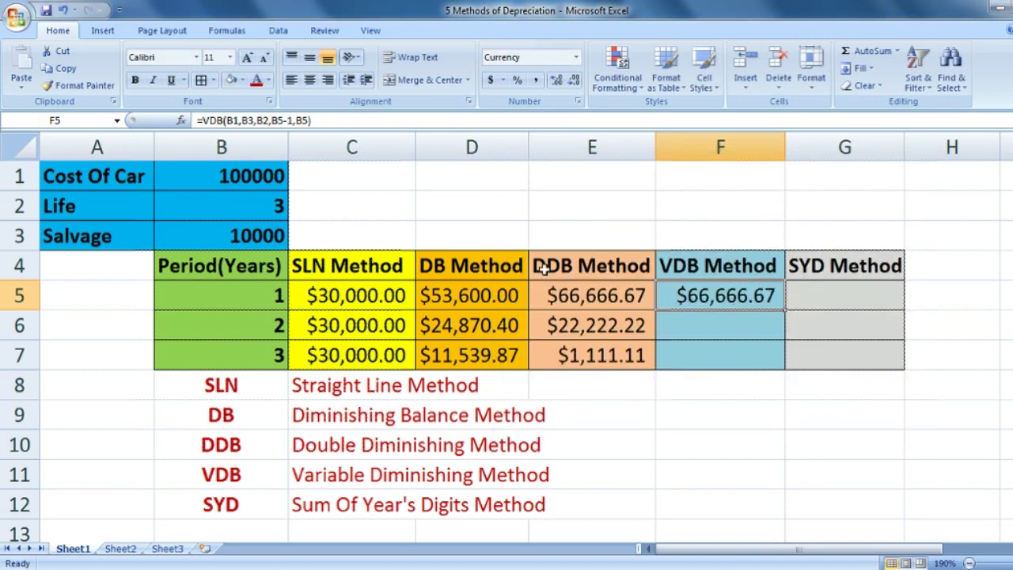
- Make F5's formula absolute: =VDB($B$1,$B$3,$B$2,$B5-1,$B5)
click(296, 120)
click(740, 296)
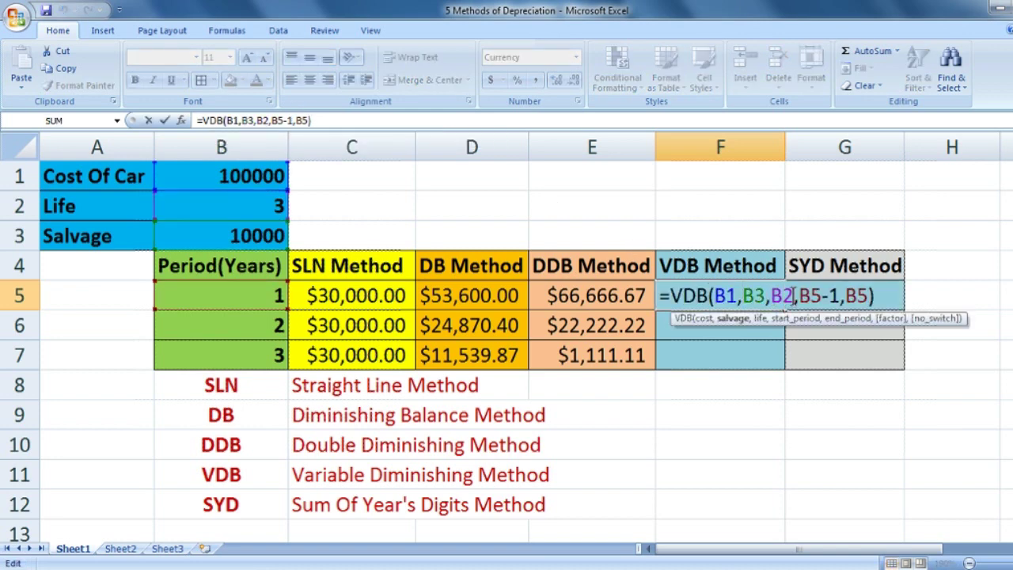
text($B$)
key(Left)
key(Left)
key(Left)
key(Left)
text($)
key(Left)
key(Left)
text($)
key(Right)
key(Right)
key(Right)
key(Right)
key(Right)
key(Right)
key(Right)
text($)
key(Right)
text($)
key(Right)
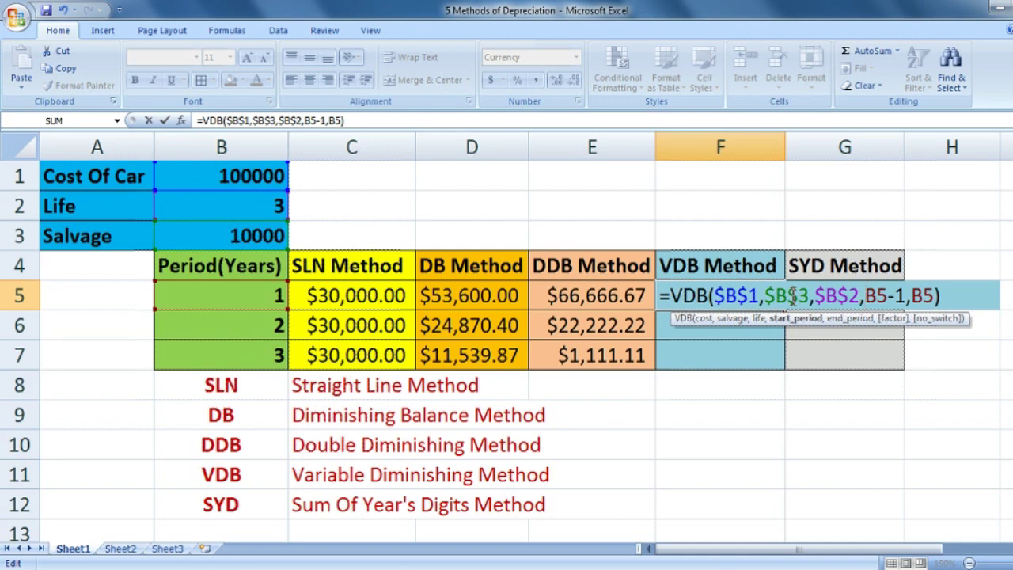
text($)
key(Right)
key(Right)
key(Right)
key(Right)
key(Right)
text($)
key(Return)
- Fill the VDB formula down to F7 and compare it with the DDB results
click(733, 296)
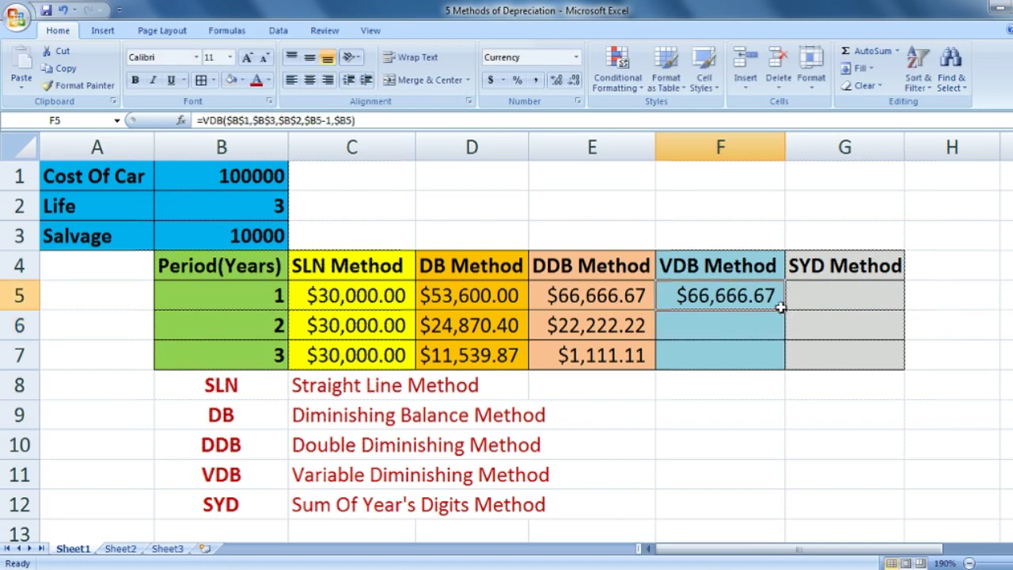
drag(782, 312, 793, 367)
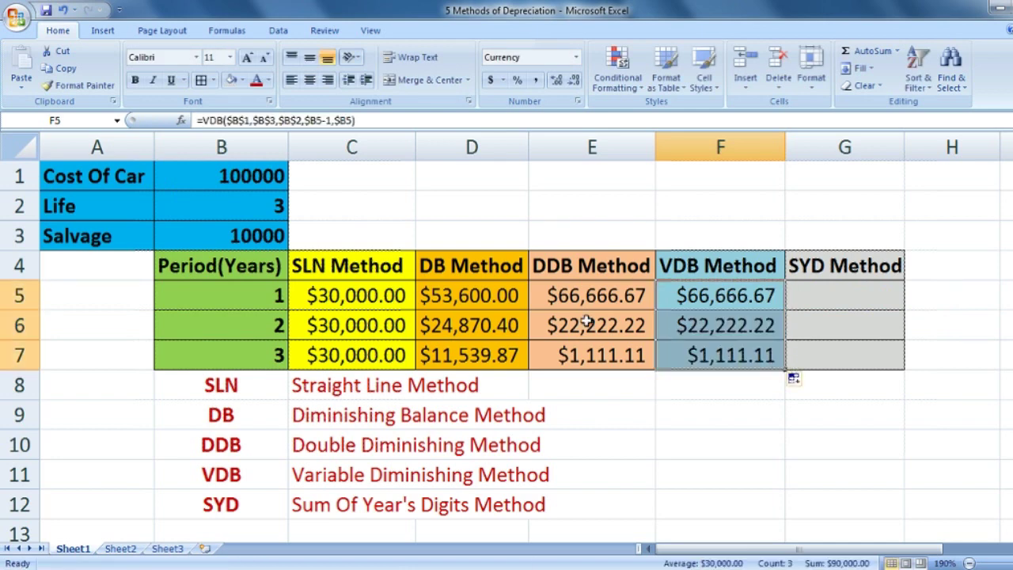
drag(595, 287, 718, 360)
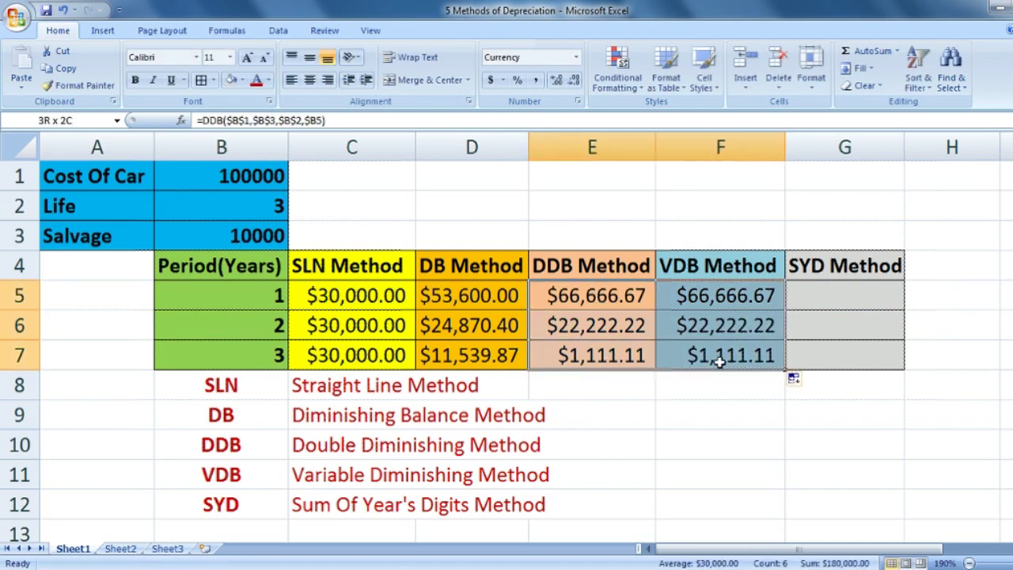
- Enter =SYD(B1,B3,B2,B5) in G5 through the function arguments dialog, giving $45,000.00
click(807, 295)
text(=SY)
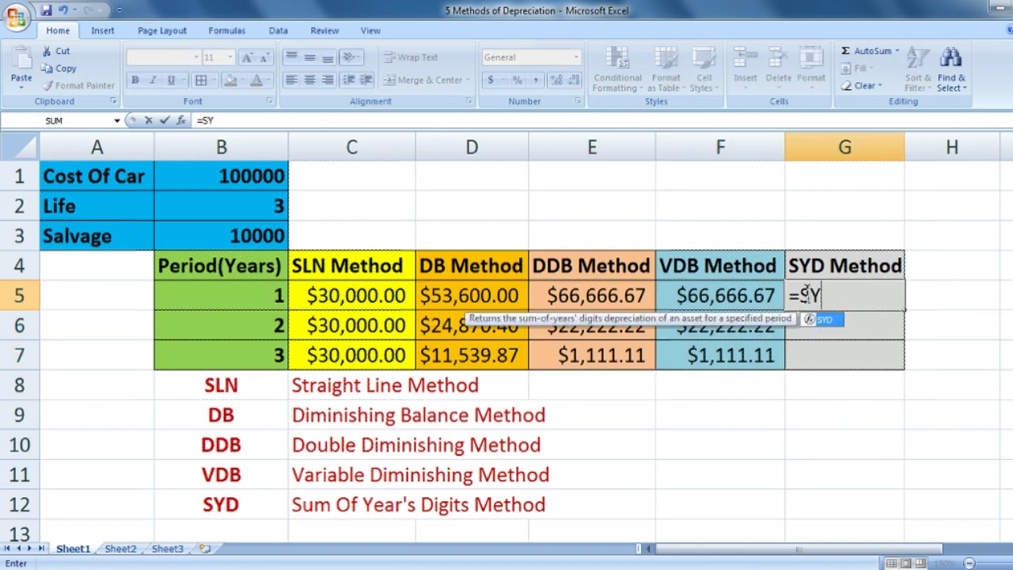
text(D()
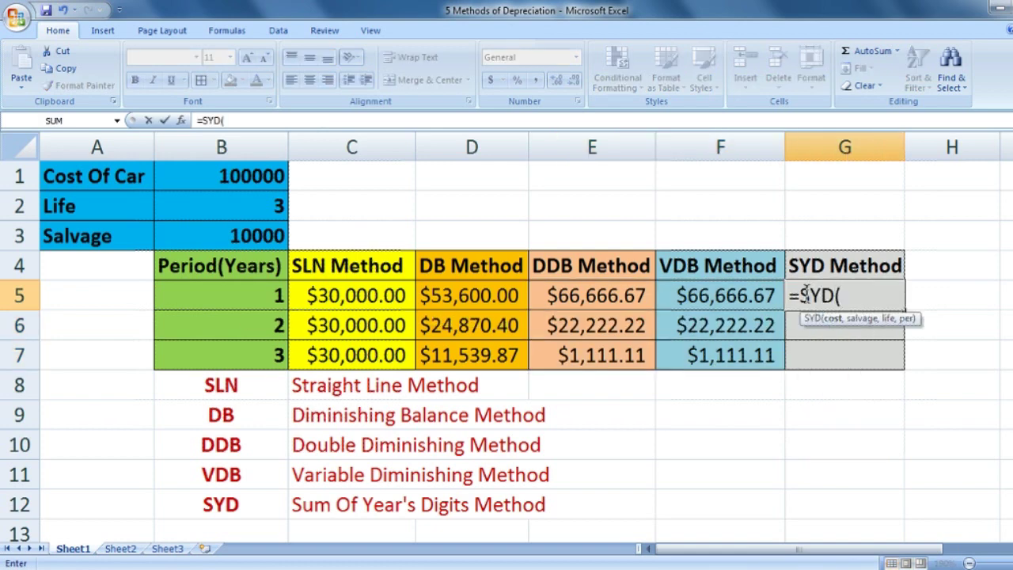
click(180, 120)
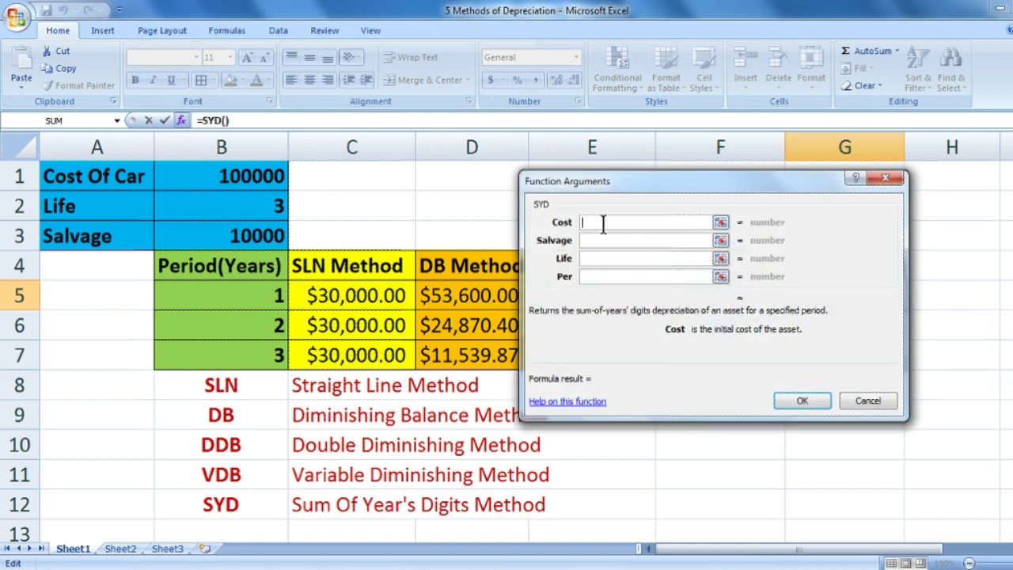
click(269, 176)
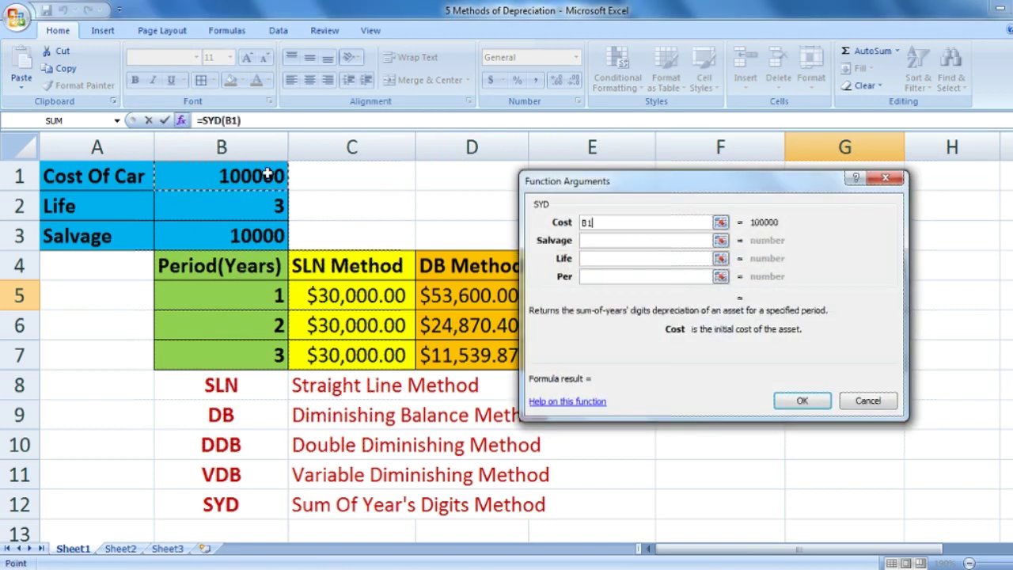
click(629, 243)
click(255, 236)
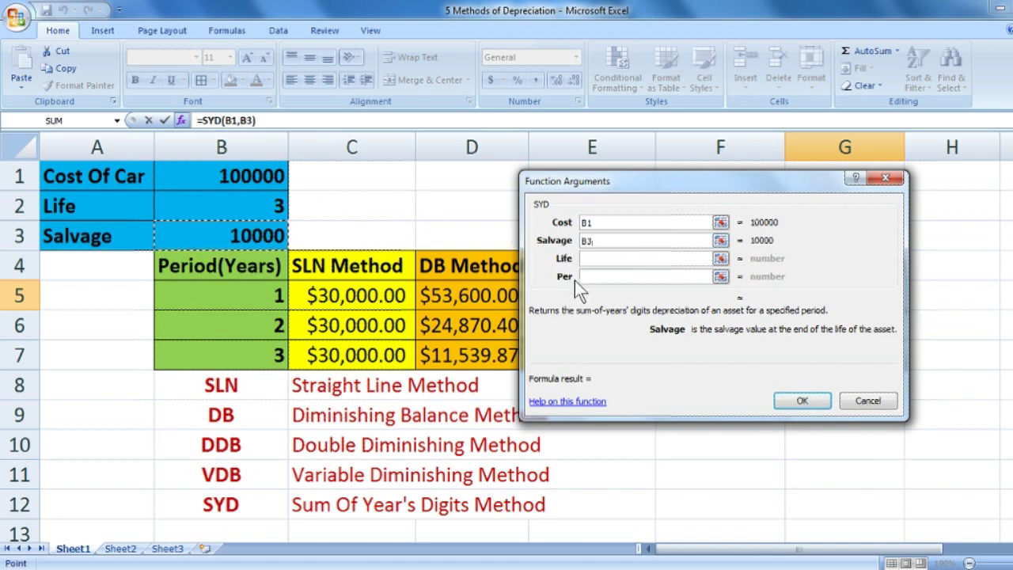
click(586, 259)
click(269, 205)
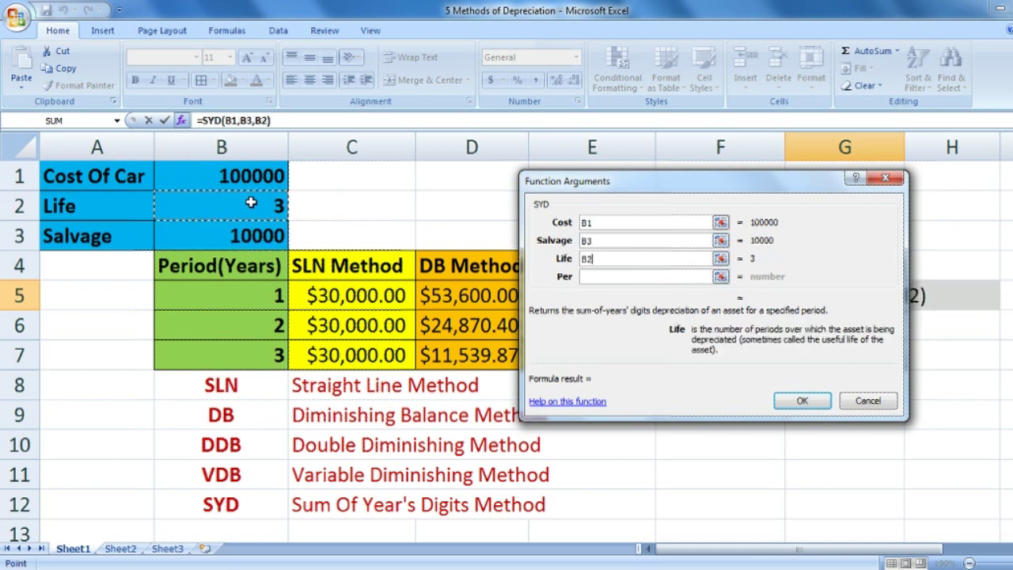
click(639, 279)
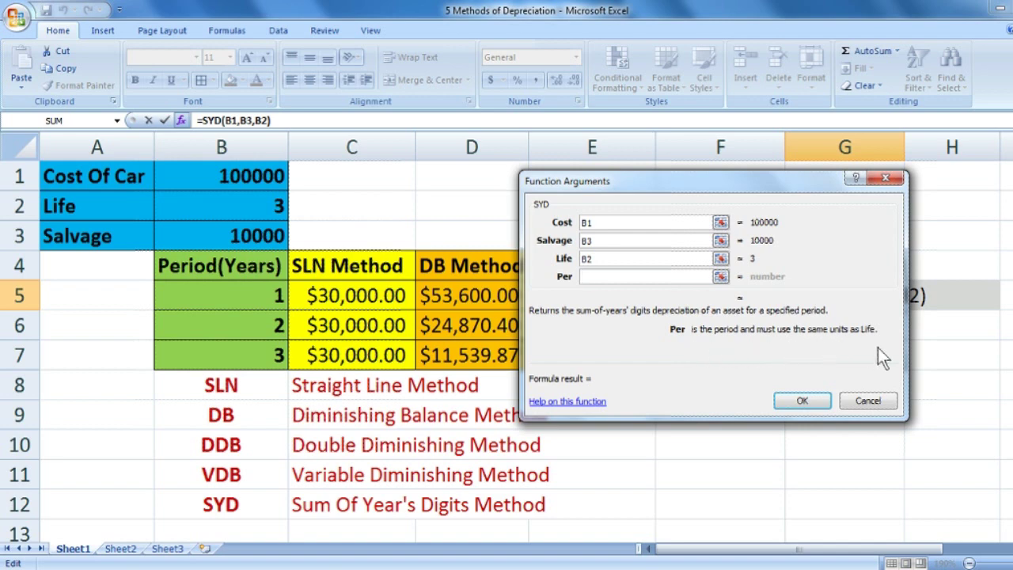
click(259, 299)
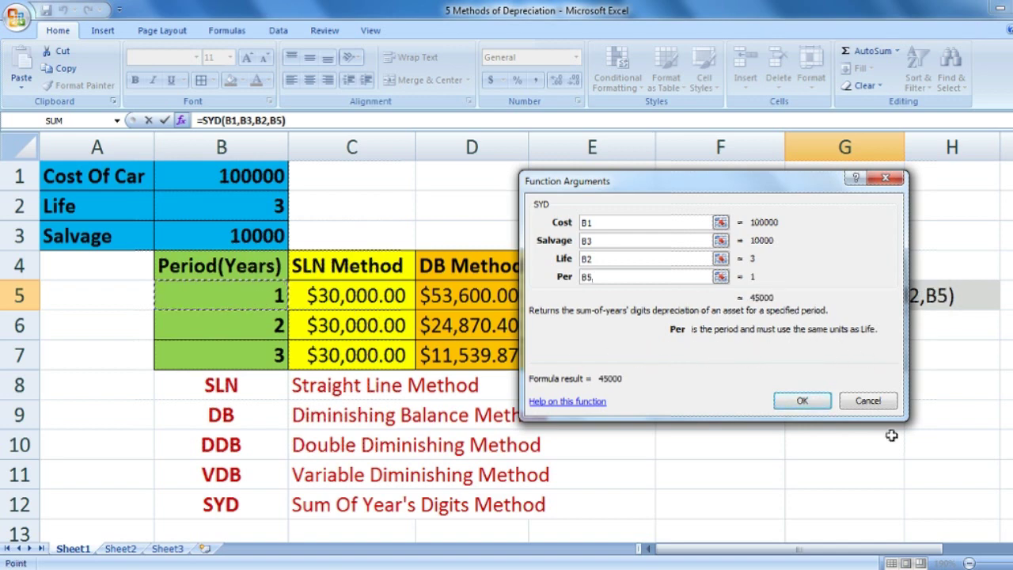
click(803, 401)
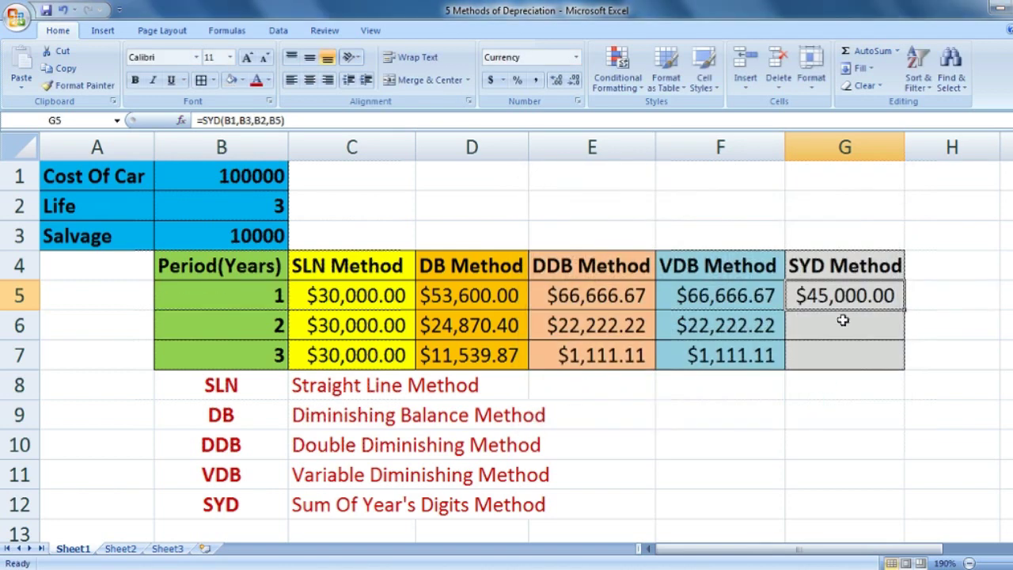
- Change G5's formula to =SYD($B$1,$B$3,$B$2,$B5) with absolute references
click(261, 120)
click(893, 300)
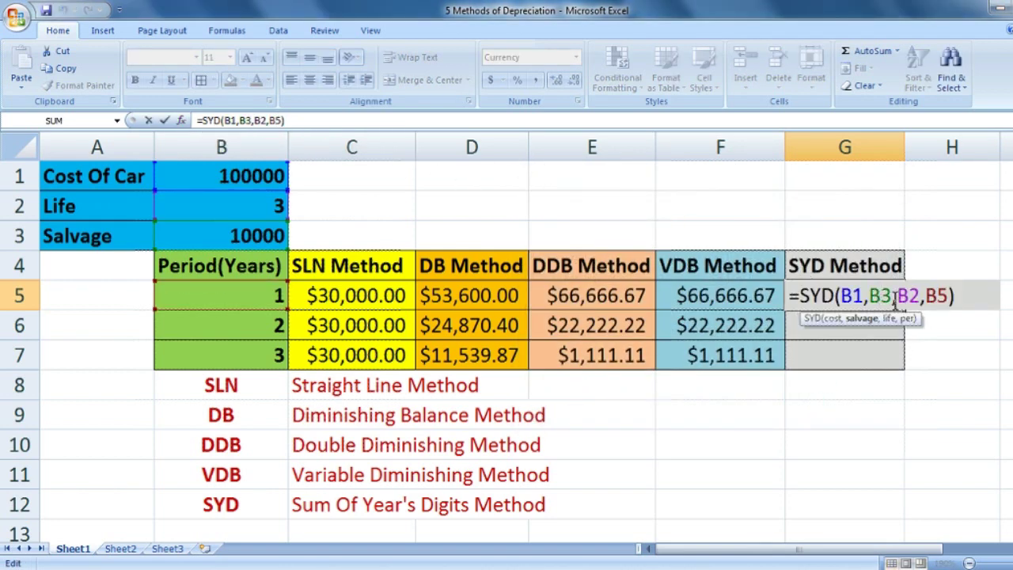
key(Left)
key(Left)
key(Left)
key(Left)
text($B$)
key(Right)
key(Right)
text($)
key(Right)
text($)
key(Right)
text($)
key(Right)
text($)
key(Right)
text($)
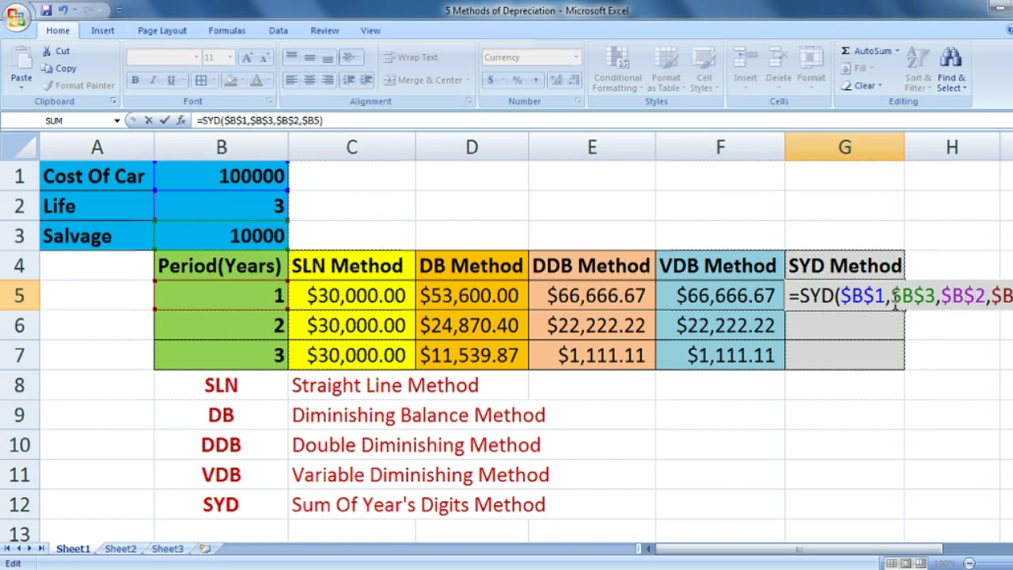
key(ctrl+Return)
- Fill the SYD formula down to G7, showing $45,000.00, $30,000.00 and $15,000.00
drag(905, 313, 907, 368)
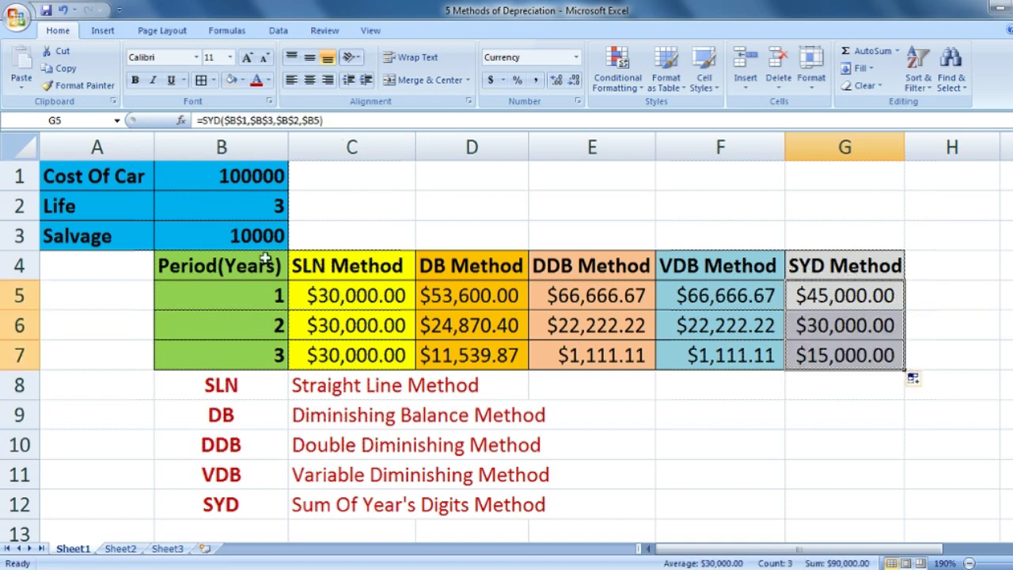
click(804, 303)
click(829, 327)
click(845, 366)
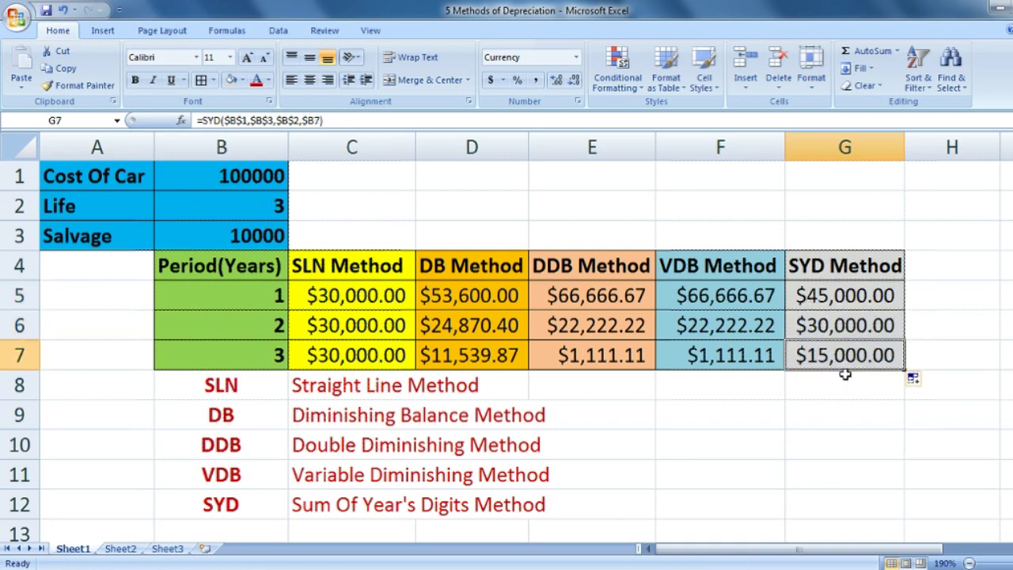